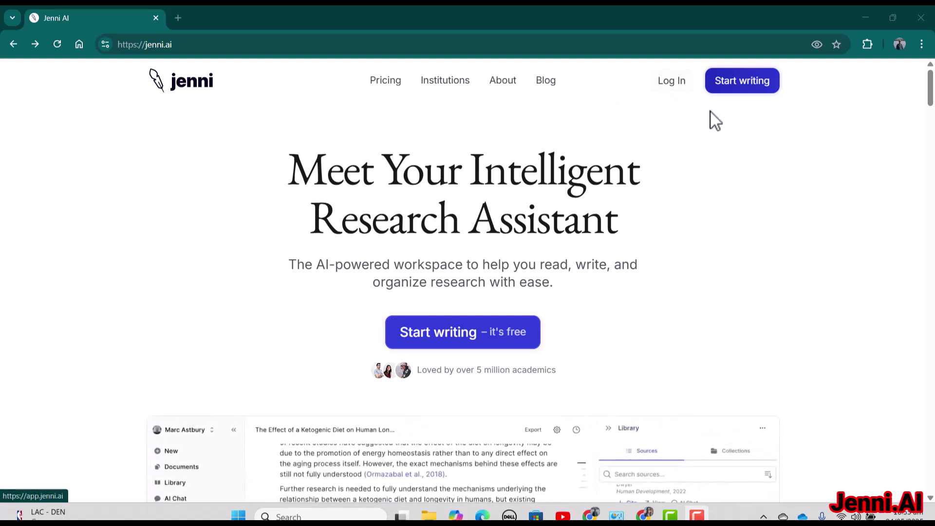
left_click(751, 92)
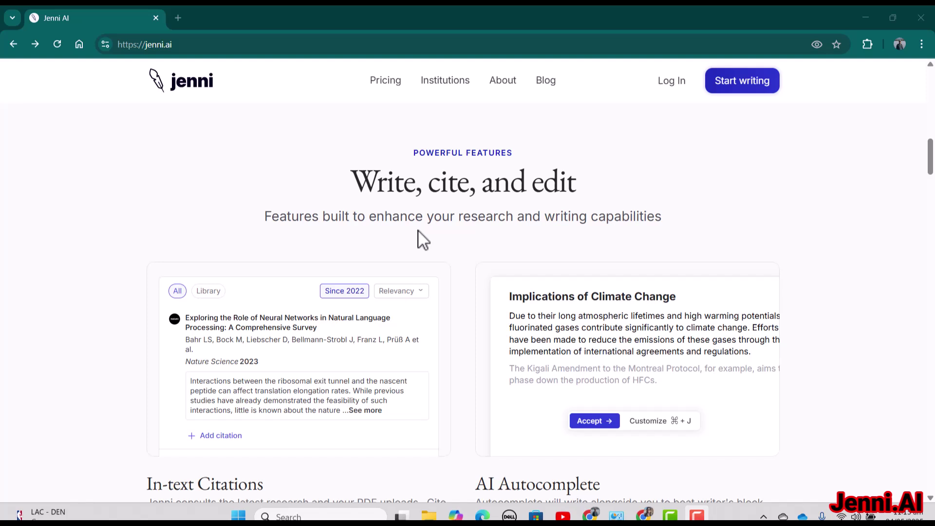
scroll(423, 239, "down", 6)
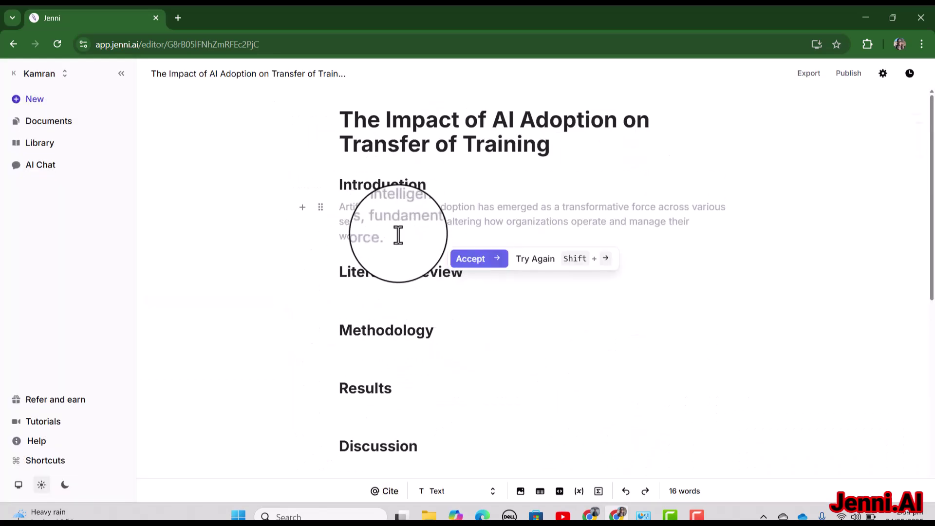
Accept the suggested Introduction text, and replace the opening sentences up to the Murire citation with an improved-fluency version
left_click(462, 256)
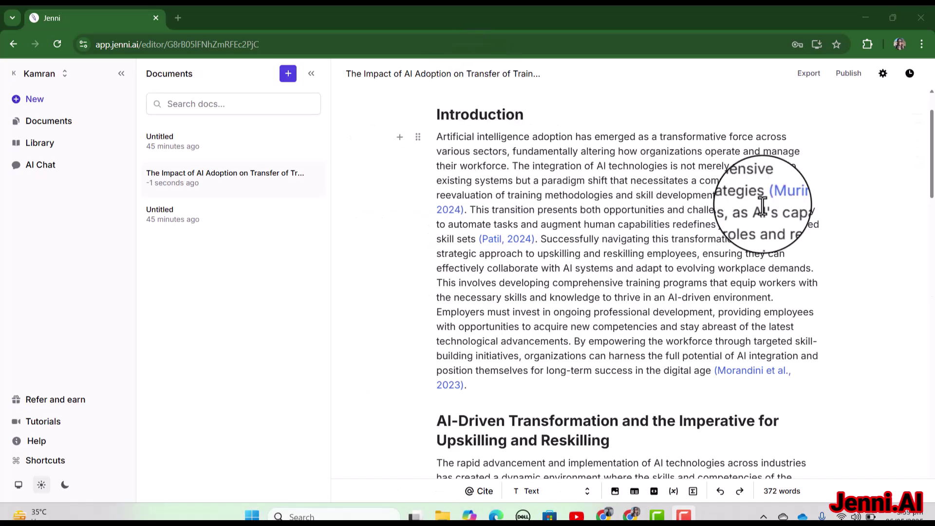
left_click(418, 137)
left_click(559, 113)
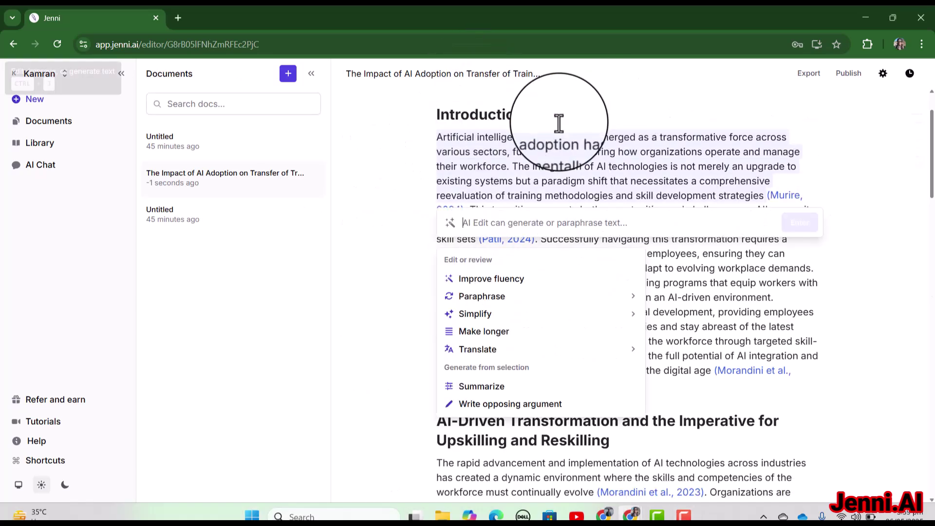
left_click(481, 280)
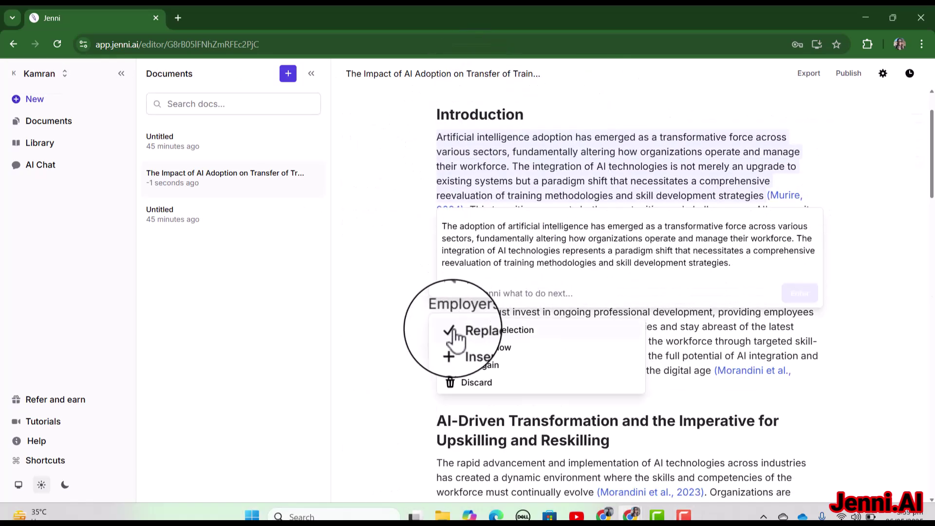
left_click(455, 336)
Try to paraphrase the Introduction sentence about opportunities and challenges with AI Edit
left_click(550, 173)
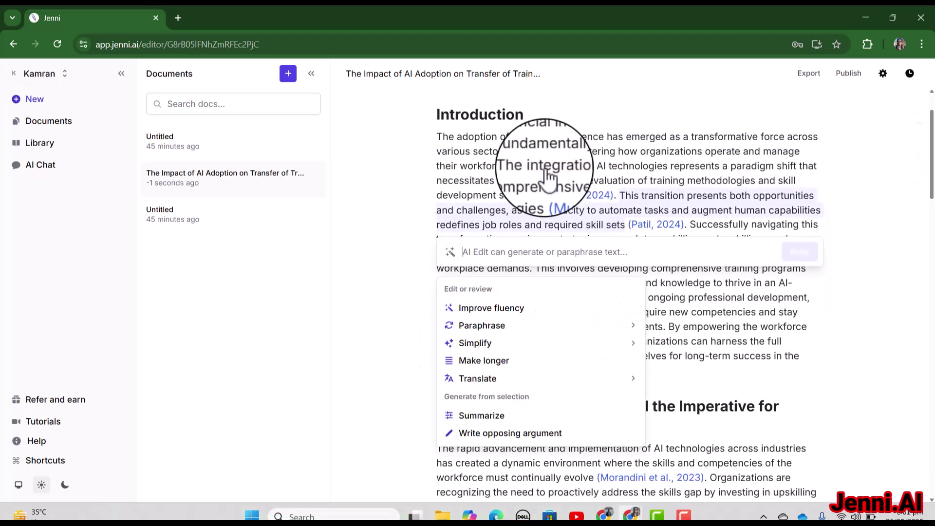
mouse_move(628, 327)
left_click(680, 331)
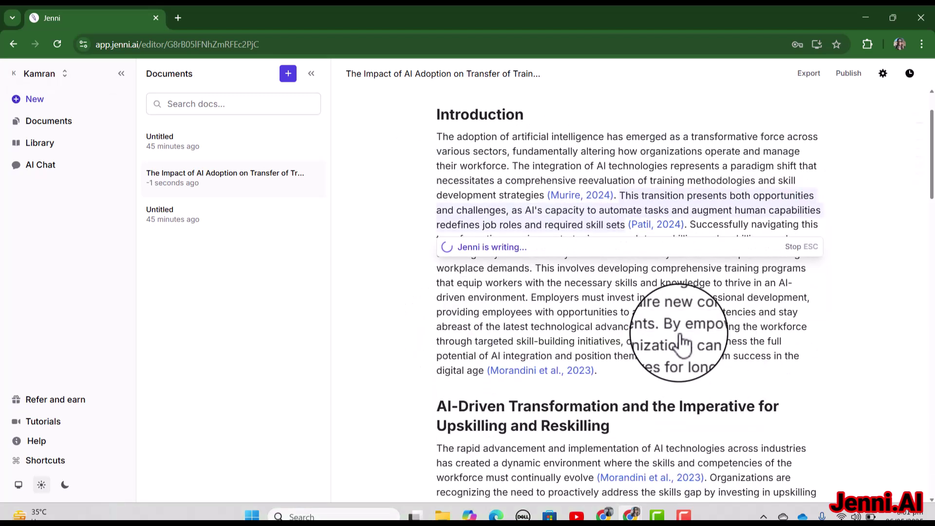
left_click(458, 330)
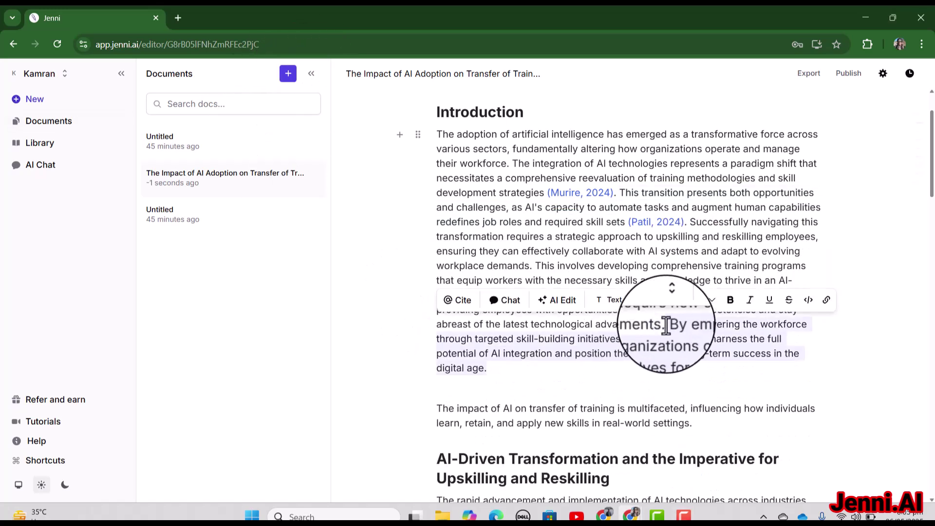
Search for a citation for the Introduction's closing sentence on empowering the workforce, and look through the suggested sources
left_click(458, 301)
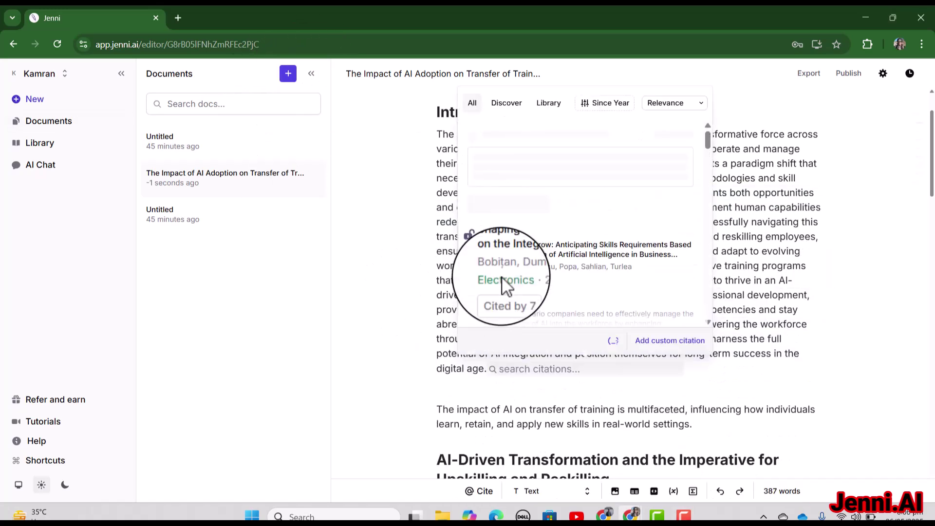
scroll(592, 247, "down", 3)
scroll(560, 268, "up", 3)
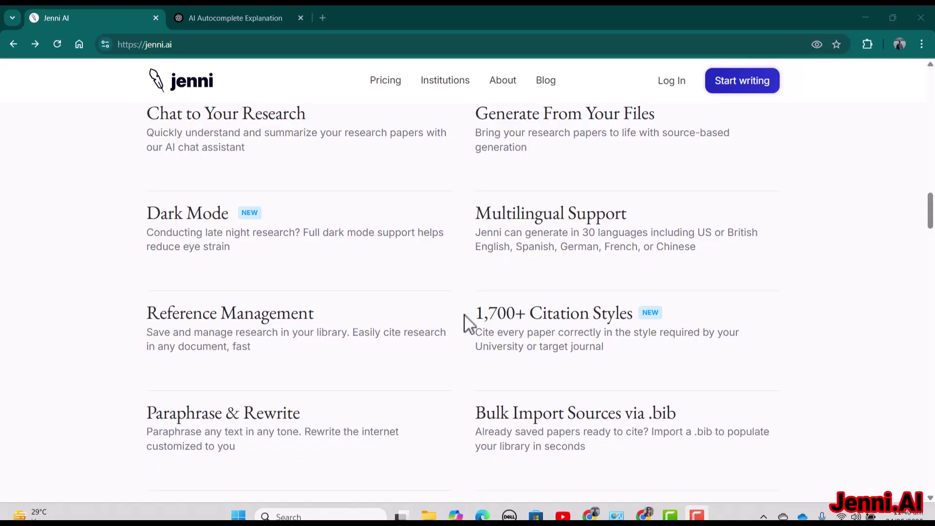
scroll(467, 323, "down", 5)
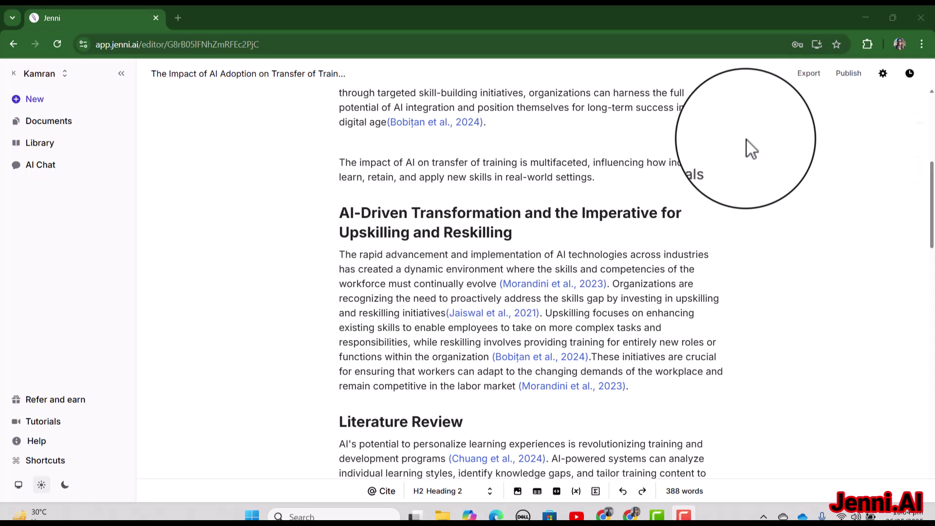
Export the document on AI adoption and transfer of training in Word (.docx) format
left_click(813, 79)
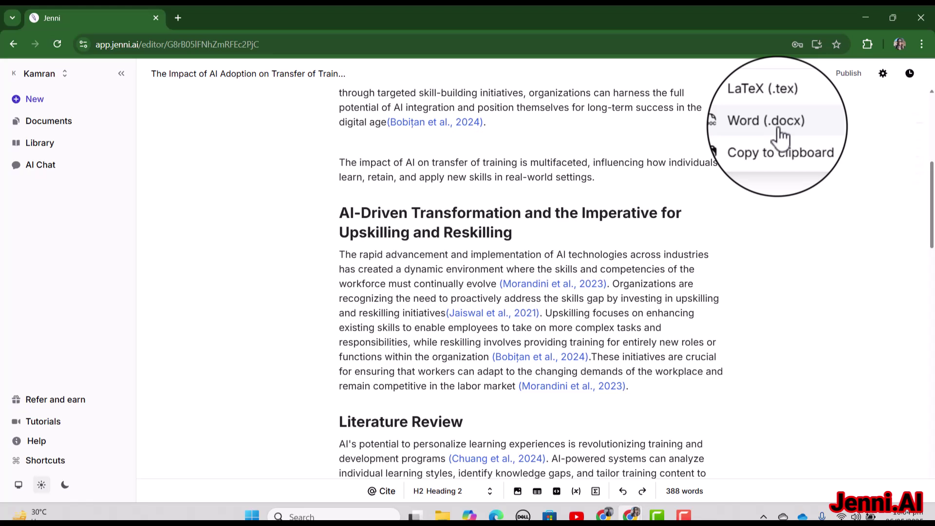
left_click(633, 385)
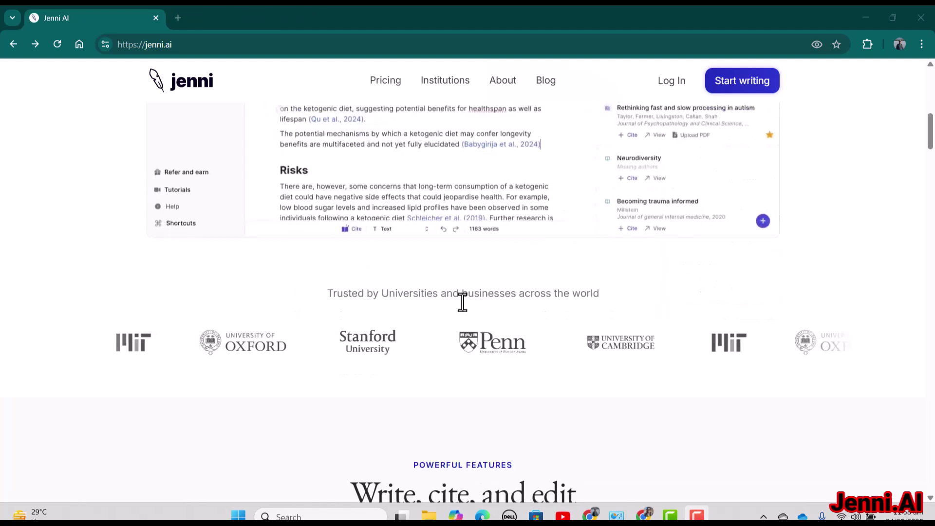
Look through the feature descriptions and user testimonials on the Jenni home page
scroll(470, 308, "down", 20)
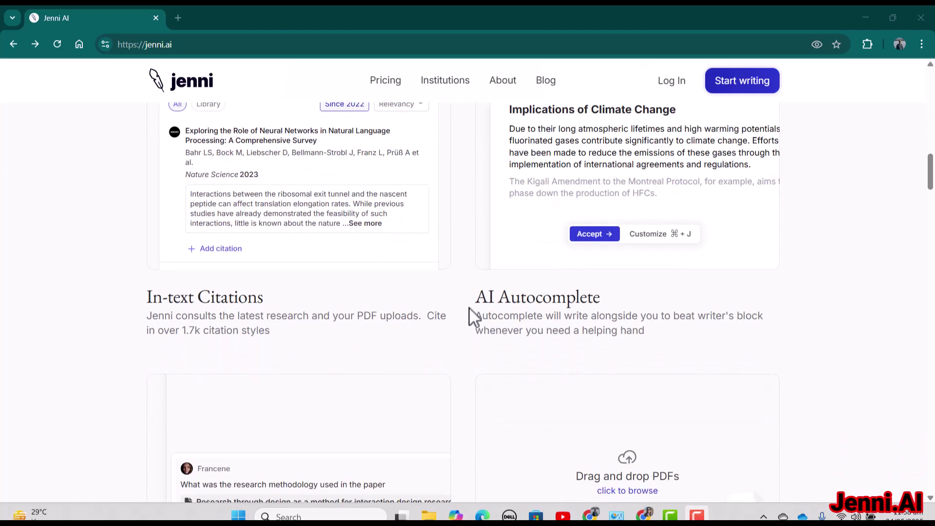
scroll(472, 317, "down", 5)
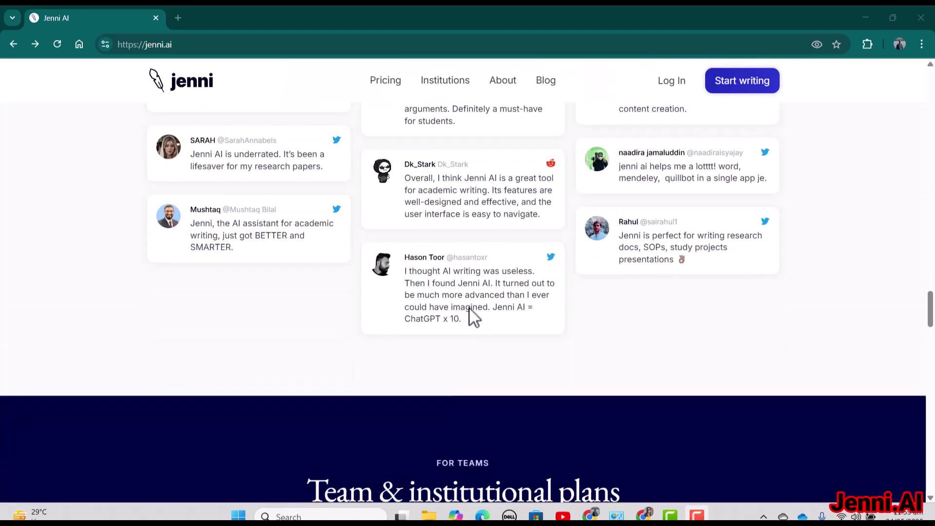
scroll(521, 359, "up", 2)
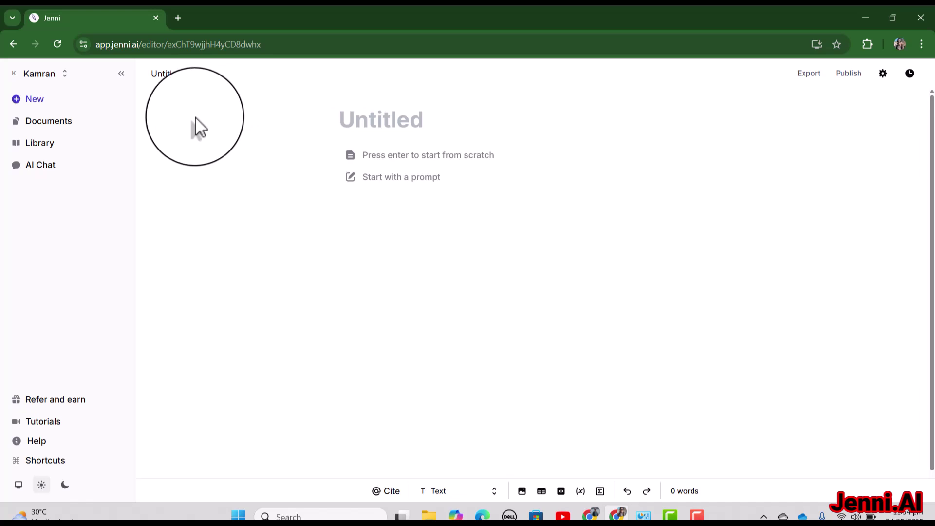
Look through the Documents, AI Chat and Library sections and the options for creating new items
left_click(54, 123)
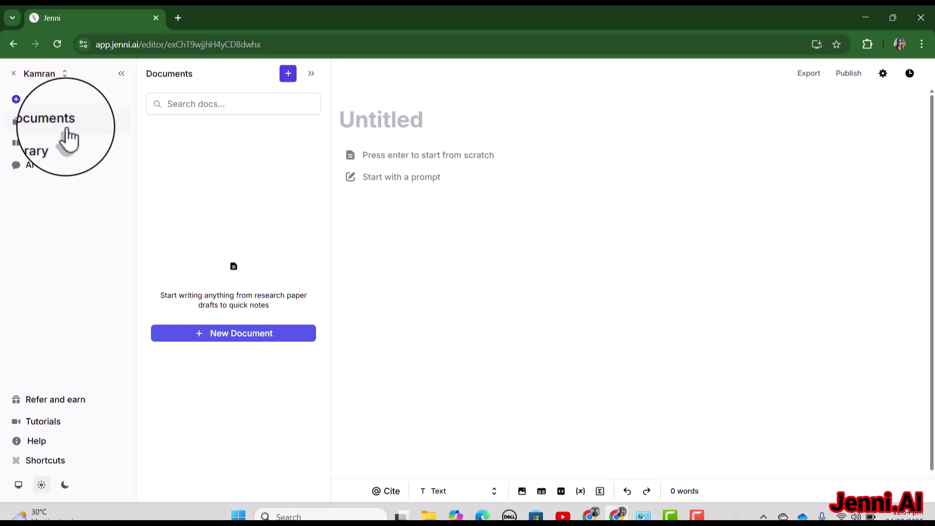
left_click(58, 178)
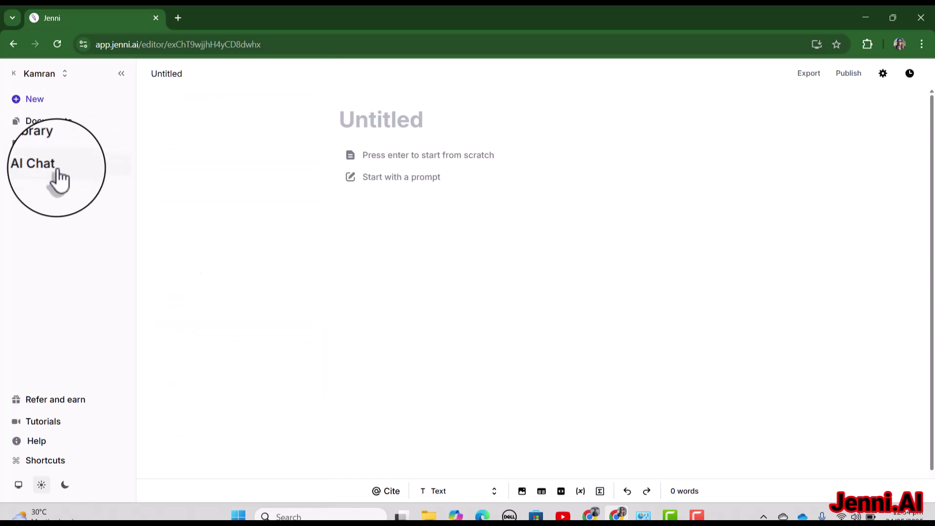
left_click(59, 124)
left_click(67, 146)
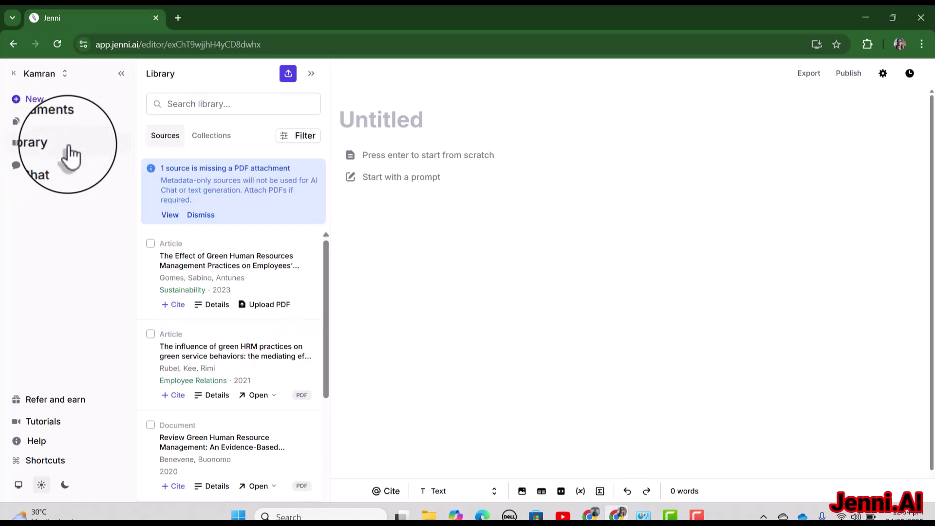
left_click(19, 108)
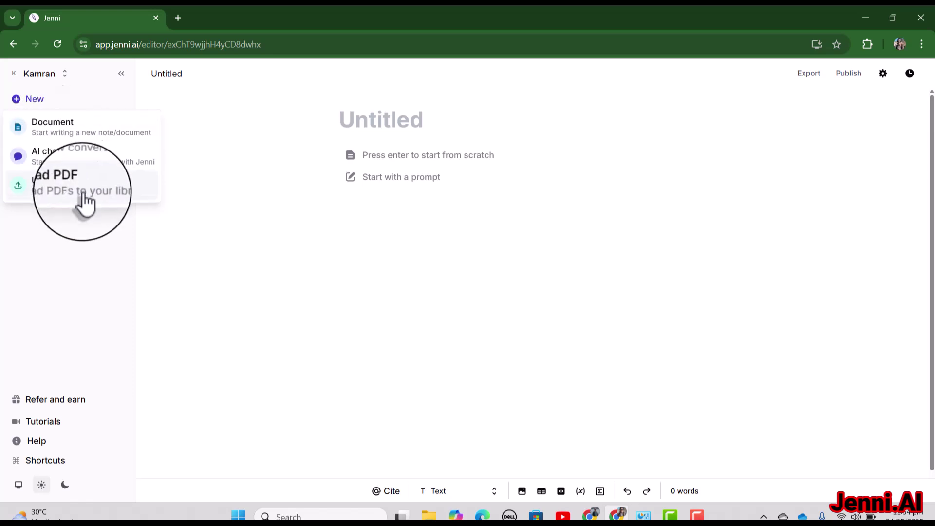
left_click(176, 280)
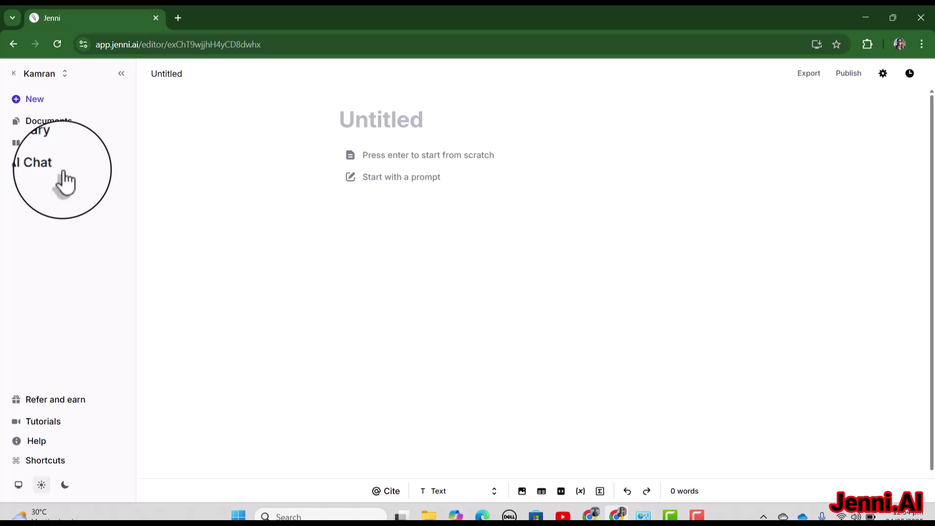
Open the Library and review its full list of saved sources
mouse_move(68, 130)
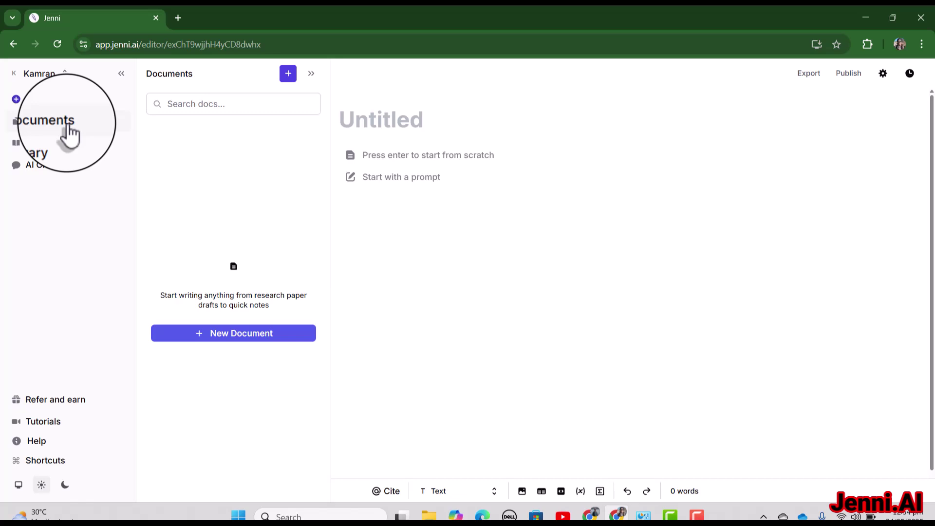
left_click(39, 143)
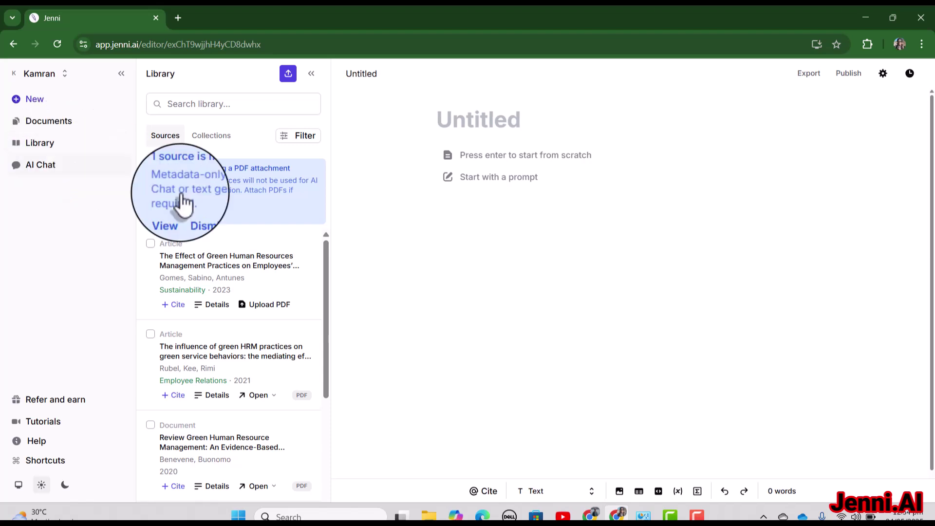
scroll(266, 341, "down", 4)
scroll(262, 411, "down", 2)
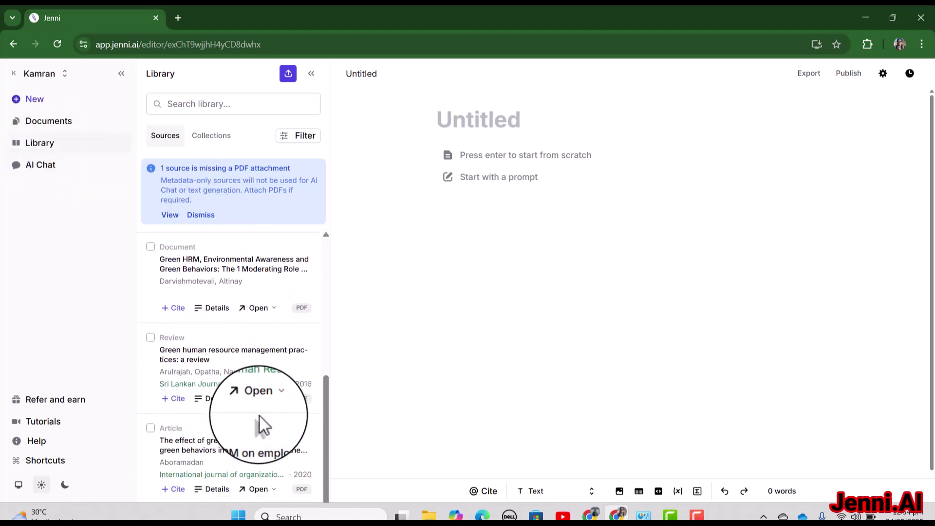
scroll(273, 409, "up", 5)
scroll(280, 402, "up", 1)
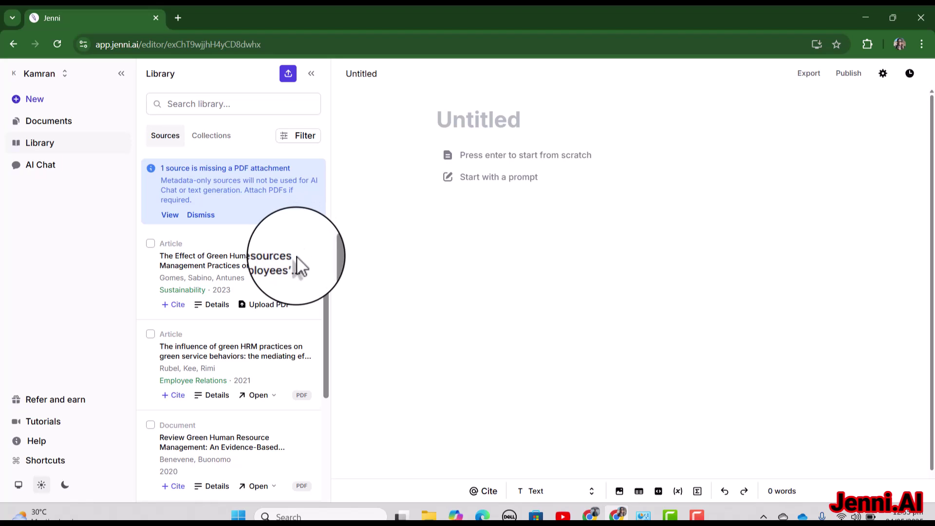
Examine the PDF and DOI upload options for the library, and close them without importing anything
left_click(289, 74)
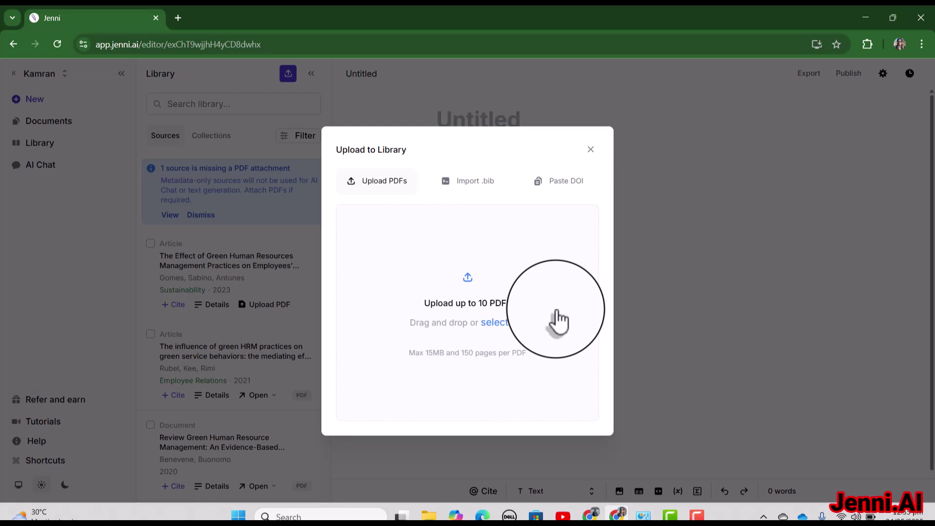
left_click(575, 204)
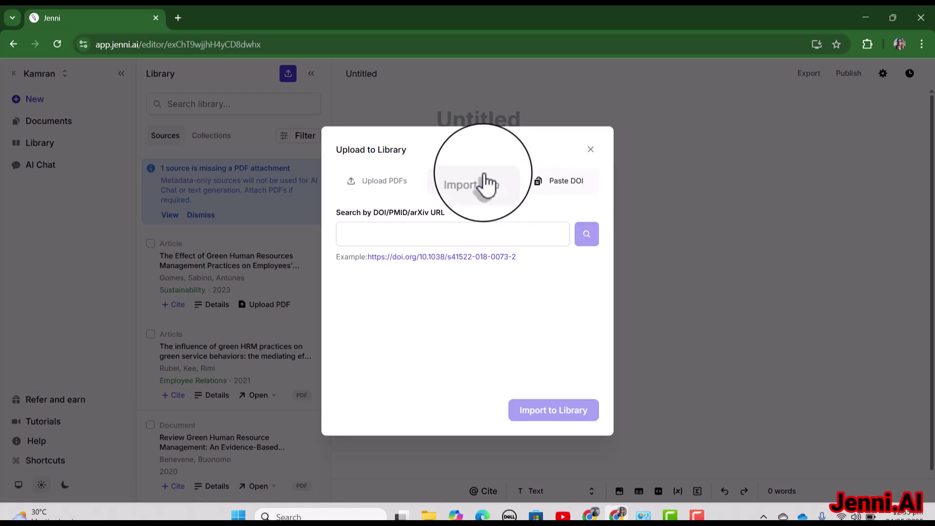
left_click(310, 277)
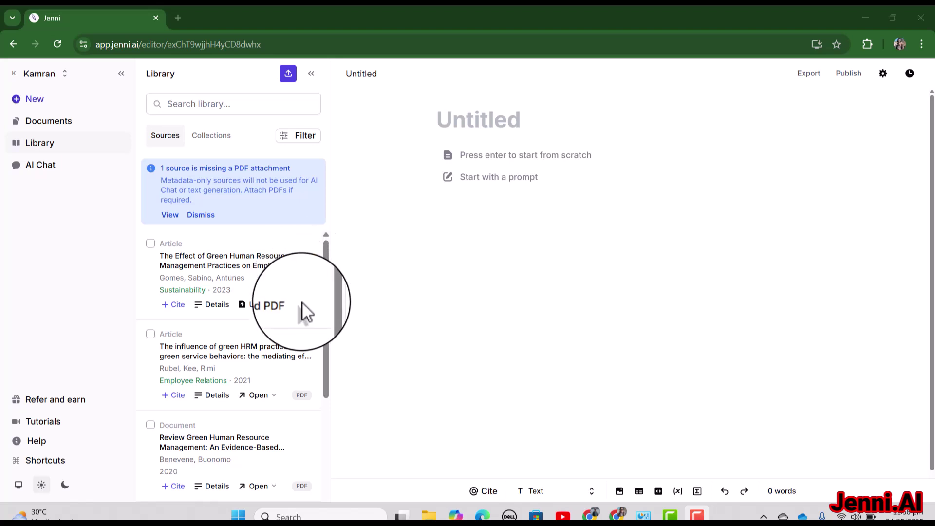
Review the saved library sources again, check the import by DOI, PMID or arXiv URL, and close the upload dialog
scroll(327, 275, "down", 4)
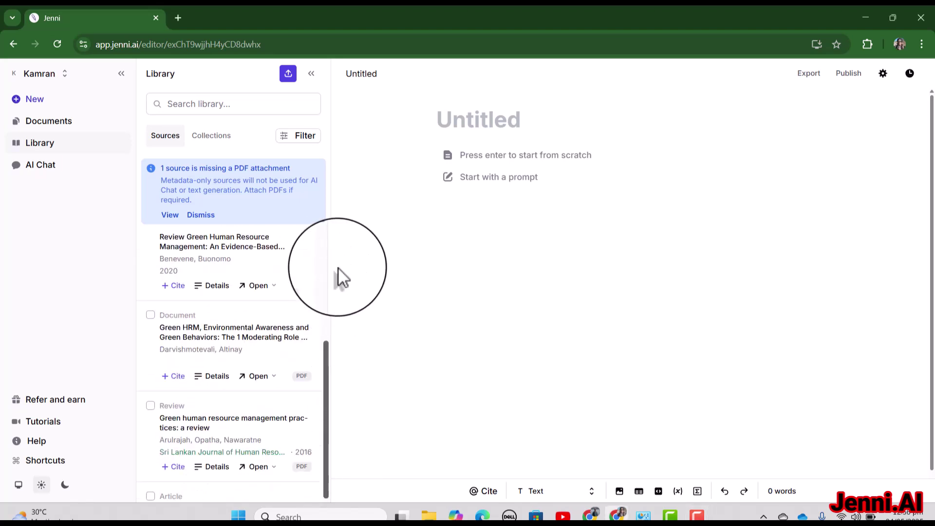
scroll(325, 263, "up", 4)
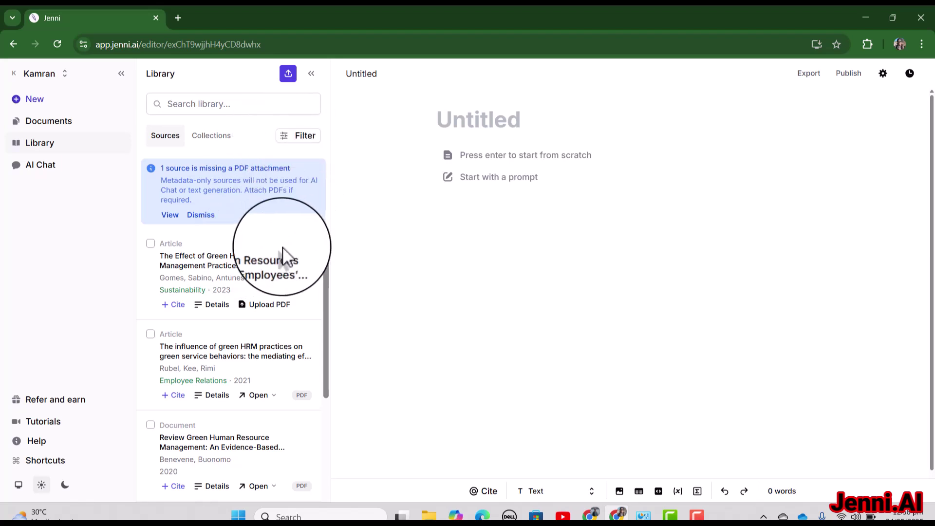
left_click(288, 74)
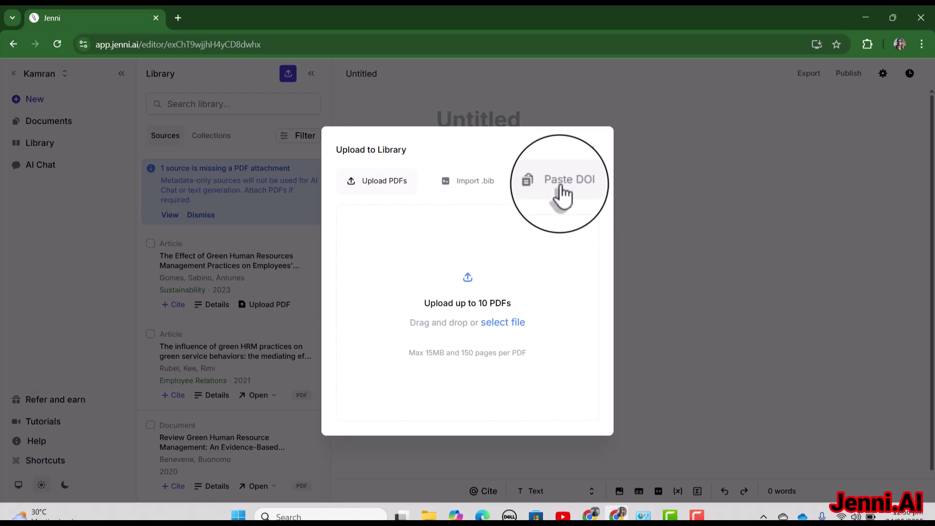
left_click(585, 194)
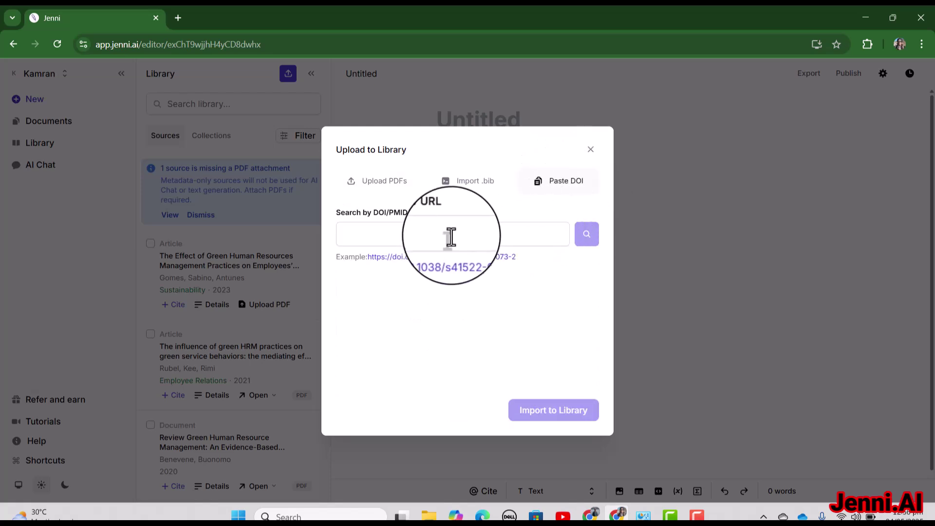
left_click(591, 149)
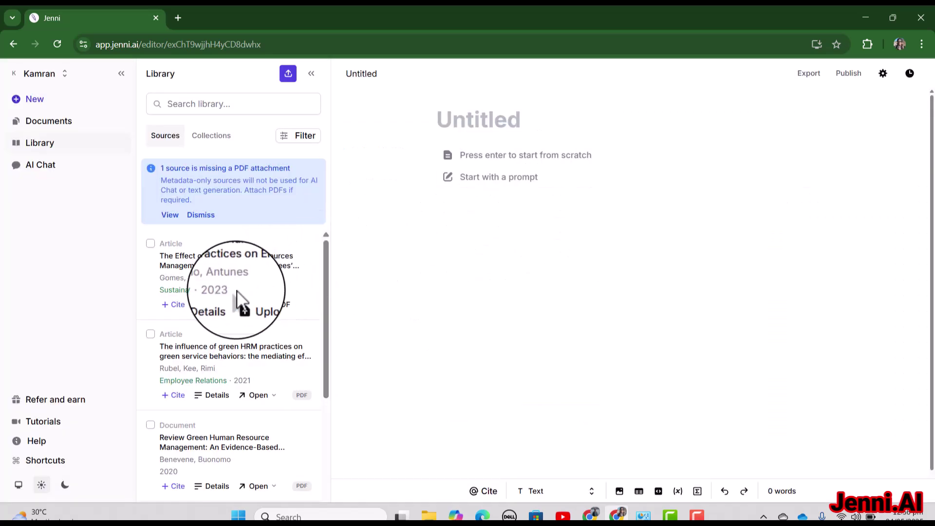
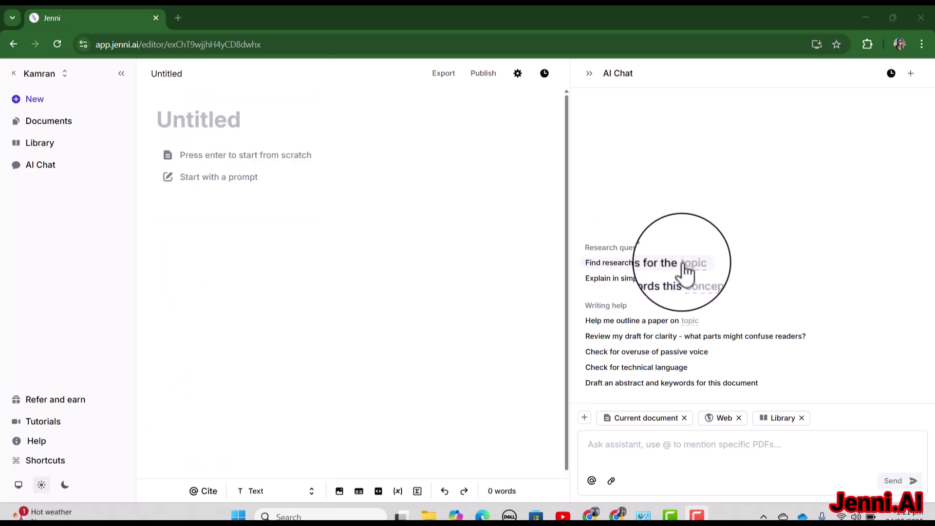
Ask AI Chat to find novel research ideas for the topic "AI adotion and employee performance"
left_click(688, 267)
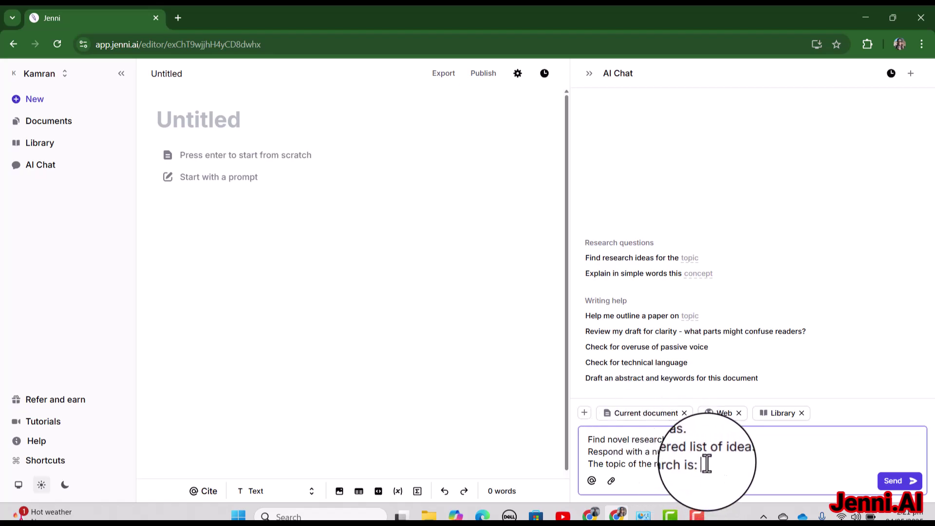
type("AI adotion and employee performance")
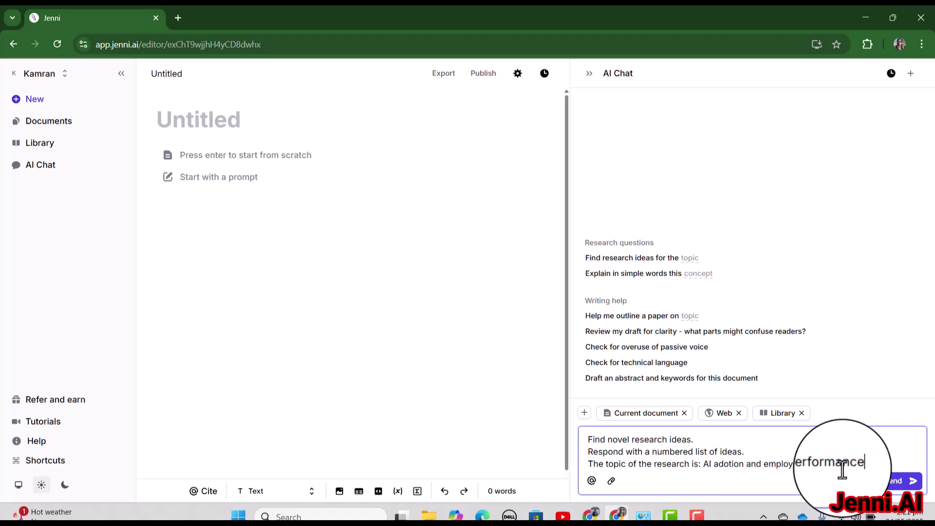
left_click(896, 483)
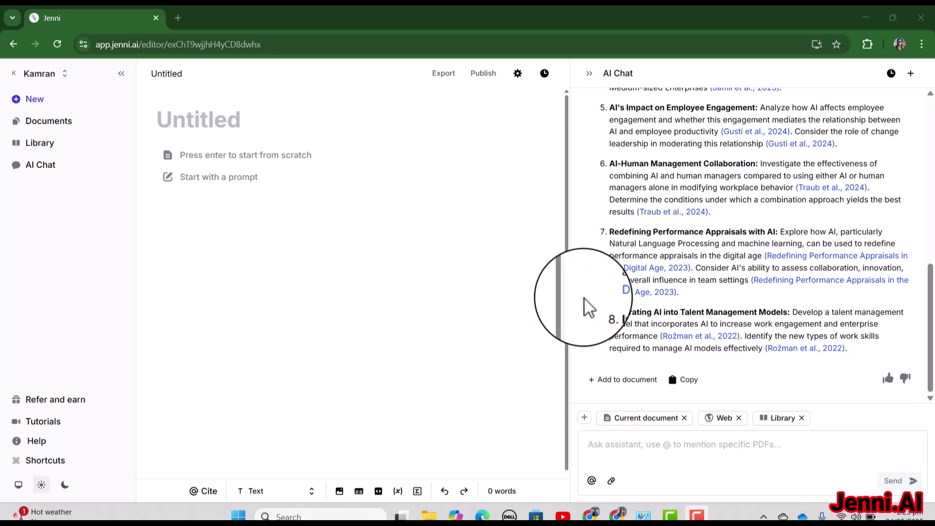
Review the suggested research ideas and view the sources cited for the AI and Green HRM idea
scroll(584, 299, "up", 3)
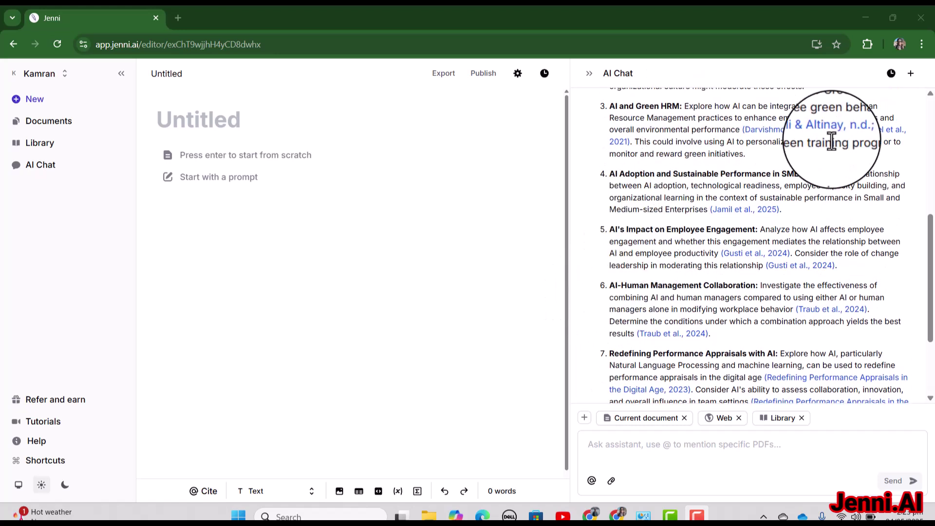
left_click(774, 132)
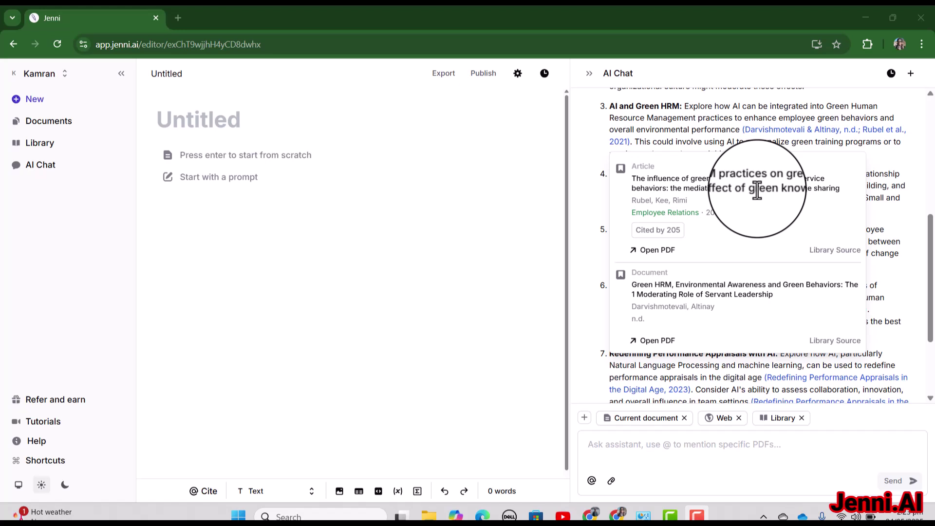
left_click(692, 198)
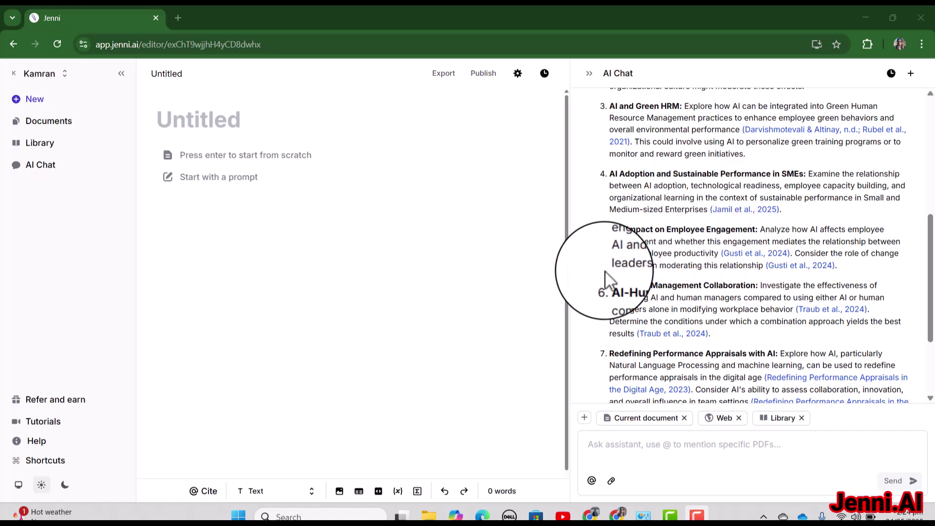
Set up a new document with the prompt "How does AI adoption help in transfer of training?" and a standard headings outline
left_click(50, 122)
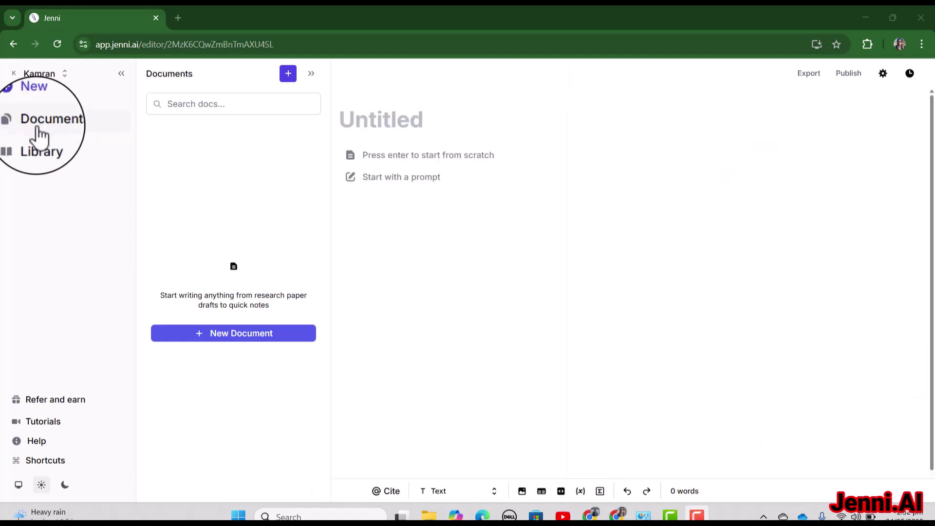
left_click(37, 103)
left_click(39, 110)
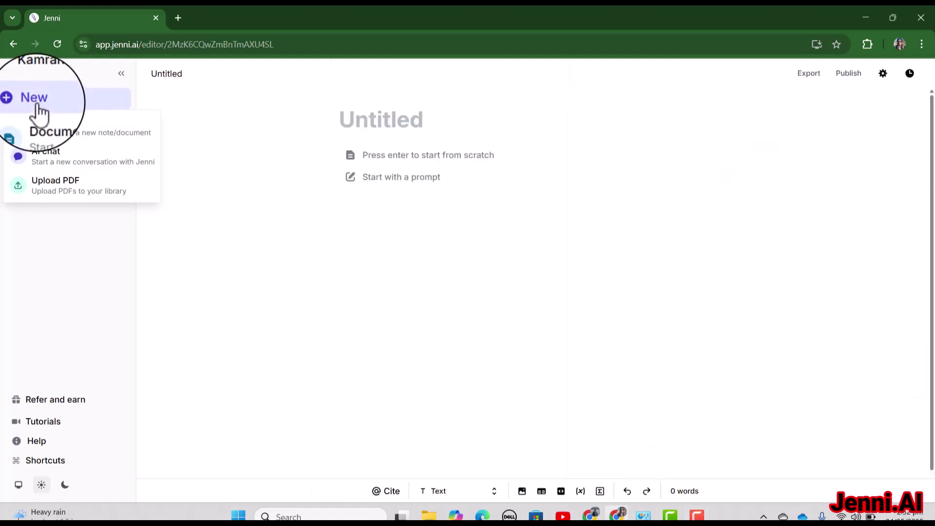
left_click(57, 127)
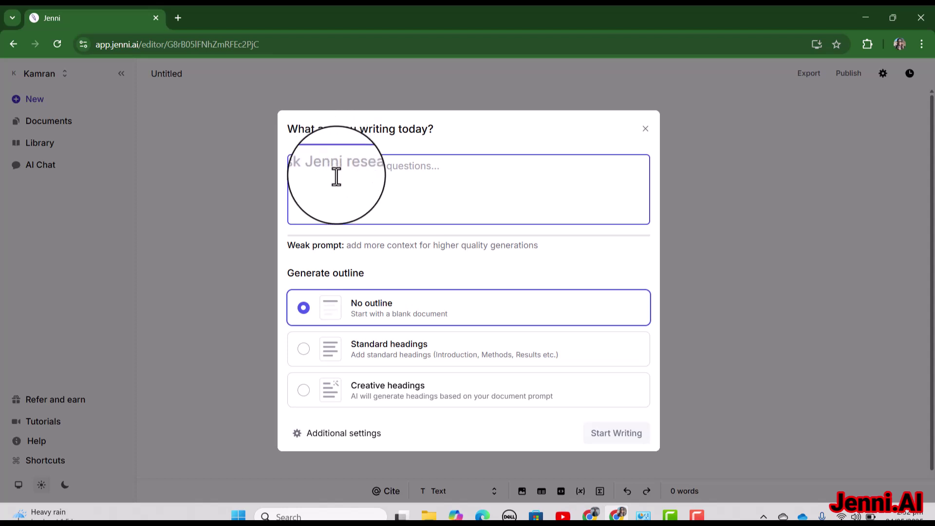
type("How does AI adoption help in transfer of training?")
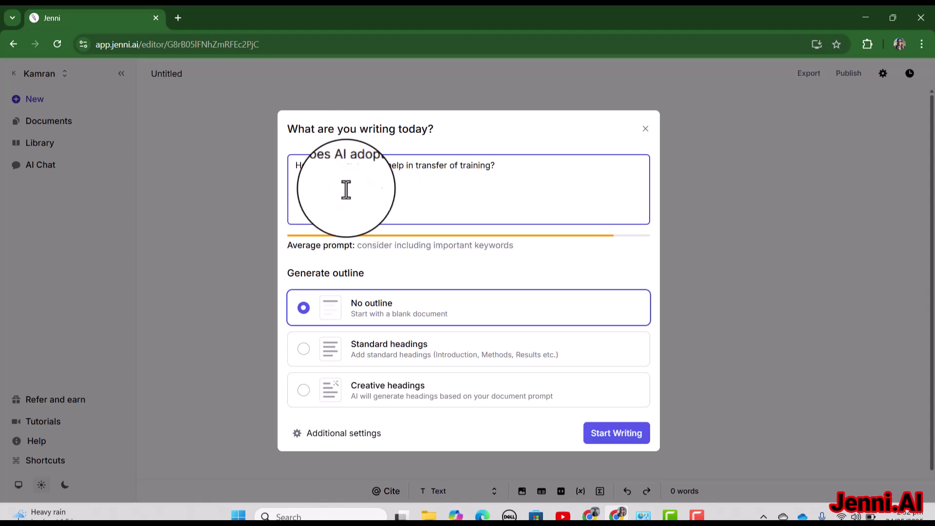
left_click(303, 306)
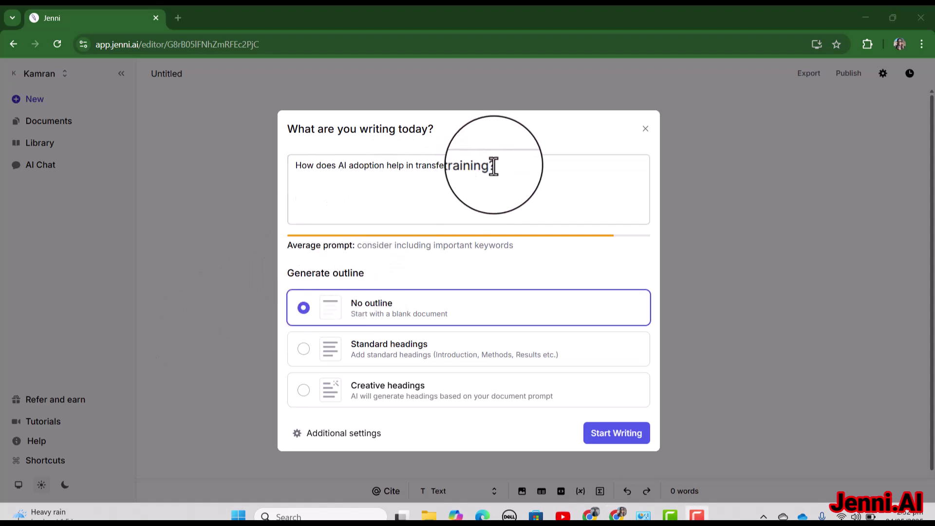
left_click_drag(489, 168, 416, 171)
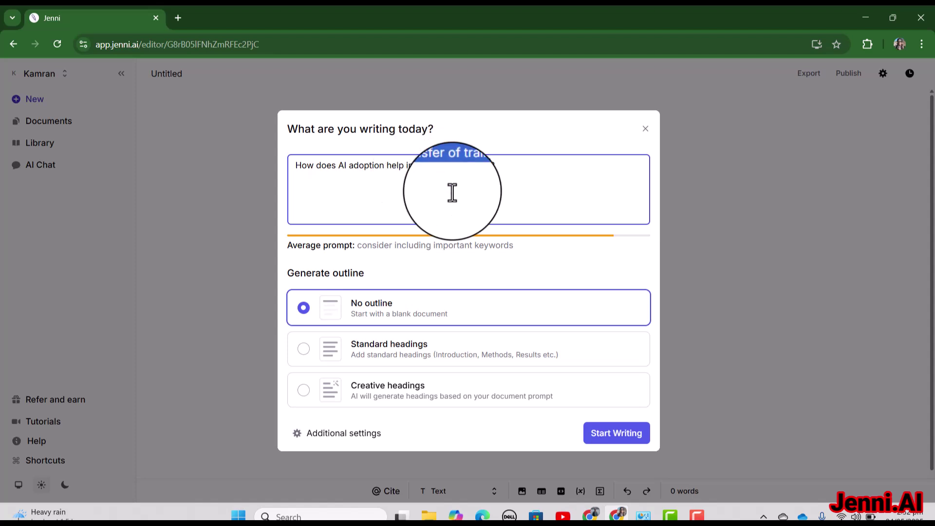
left_click(516, 188)
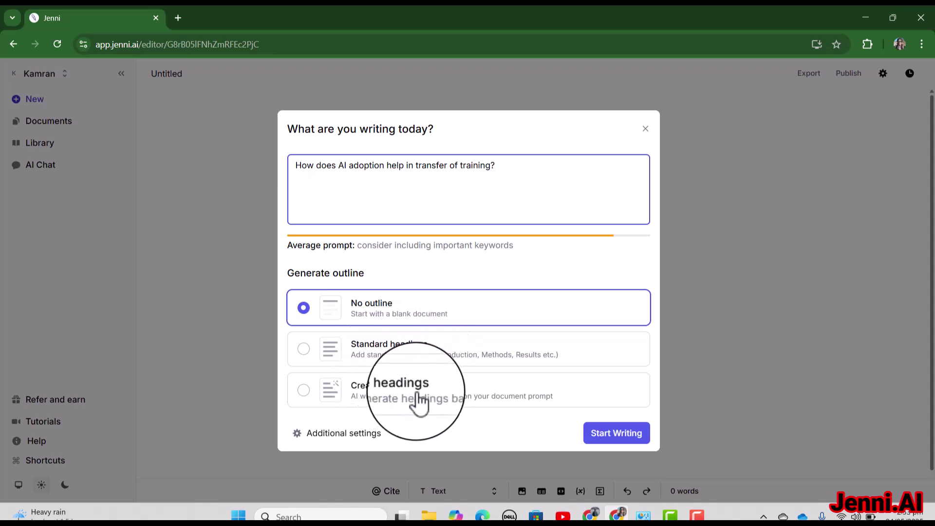
left_click(305, 352)
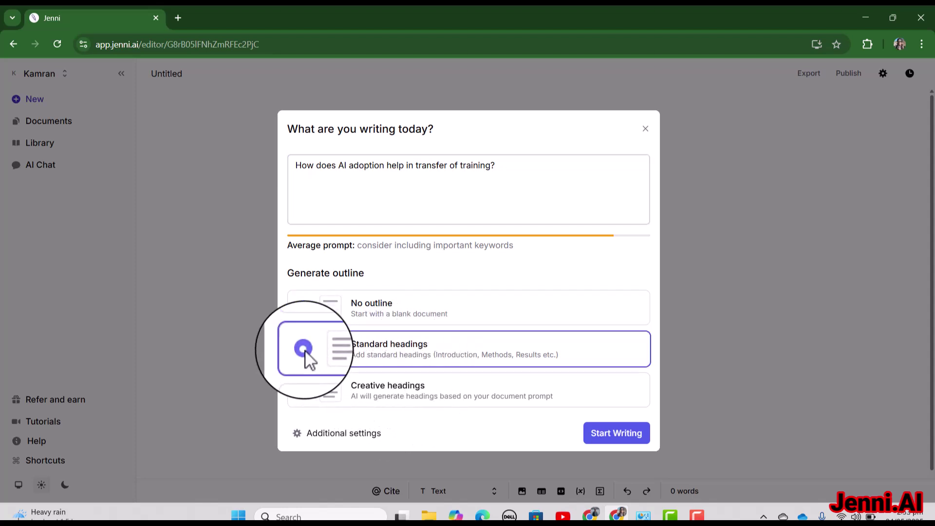
Generate the document with Auto-cite from Library turned off and the Citation Recency Filter set to 2021 onwards
left_click(343, 436)
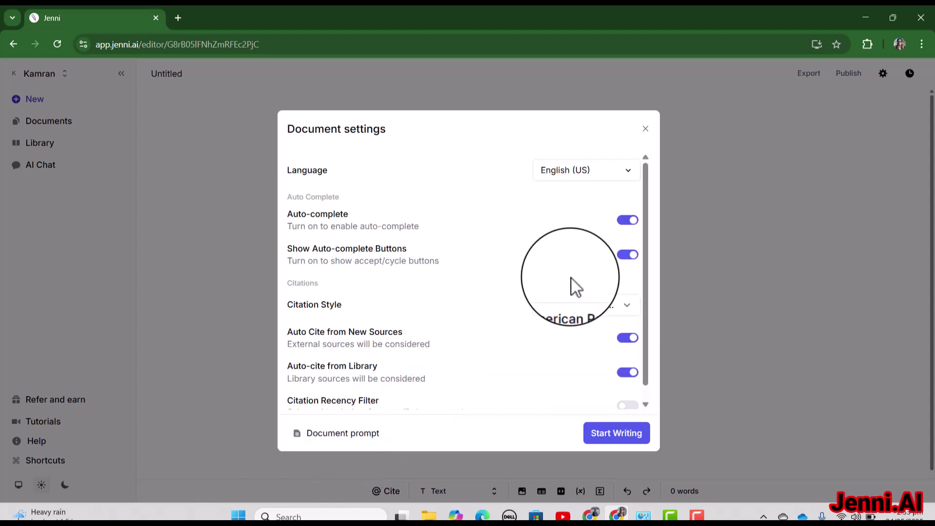
scroll(582, 285, "down", 1)
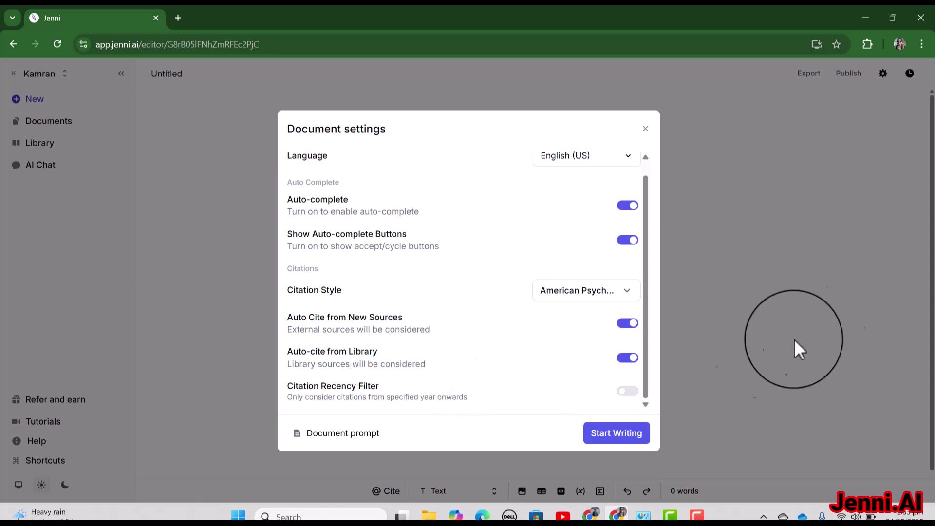
left_click(626, 360)
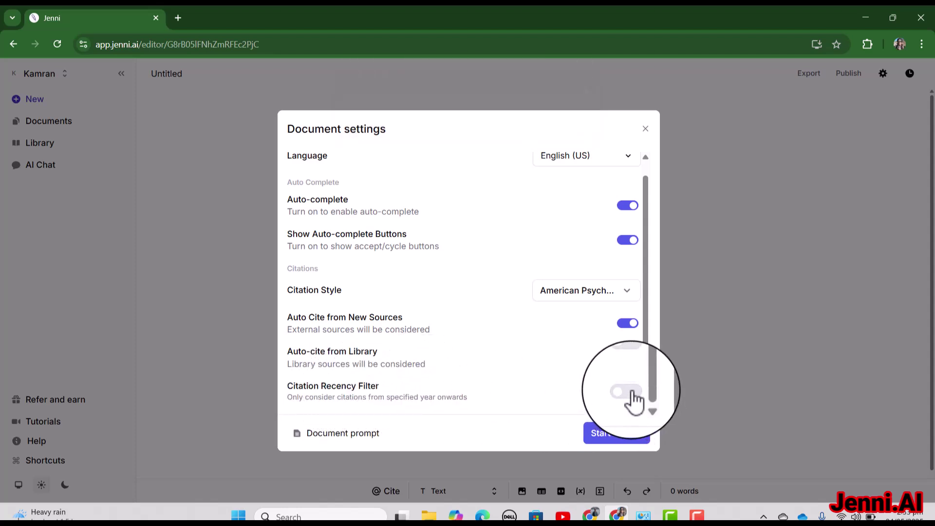
scroll(651, 385, "down", 1)
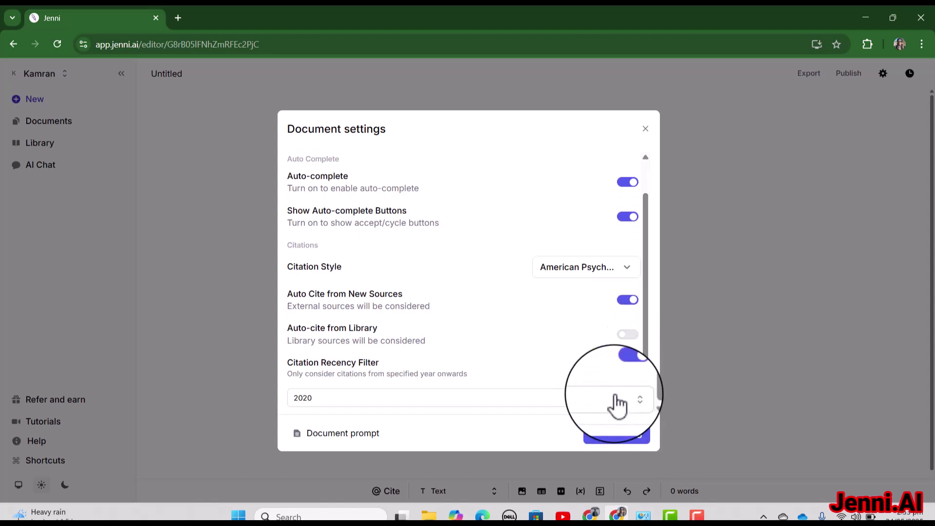
left_click(618, 404)
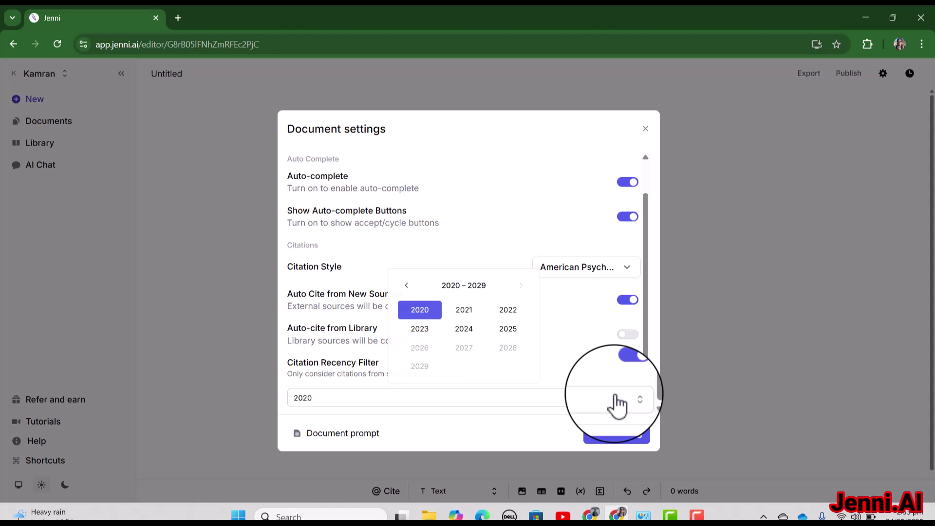
left_click(466, 312)
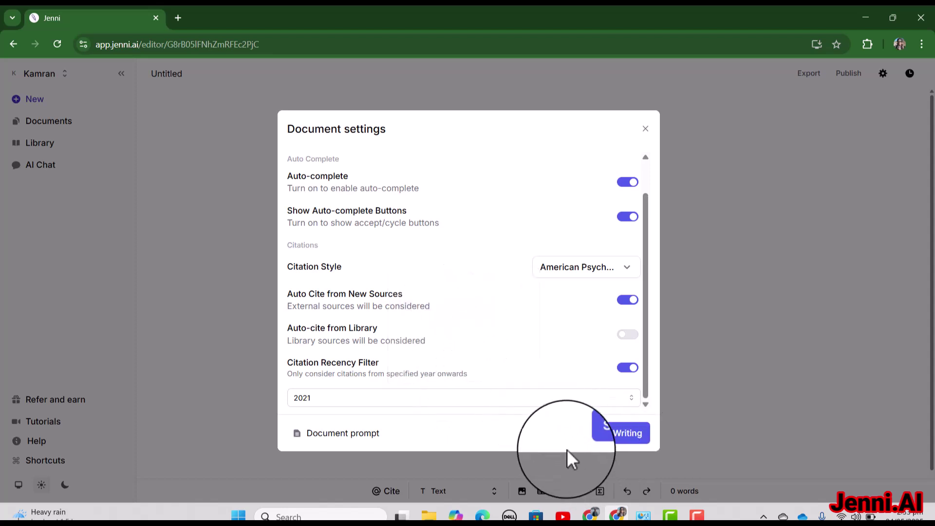
left_click(615, 437)
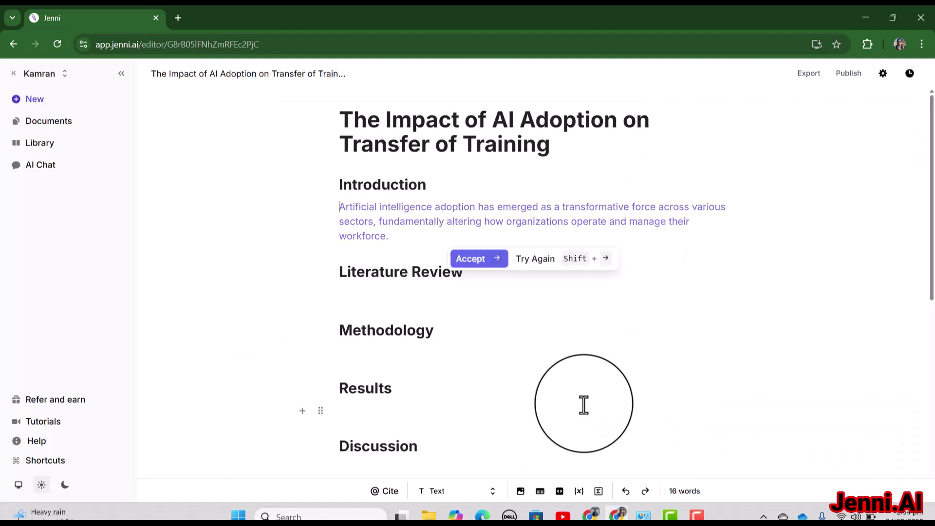
Write the Introduction by accepting the first four auto-complete sentences, and dismiss the suggestion that follows them
scroll(584, 404, "down", 1)
scroll(584, 404, "up", 1)
scroll(606, 402, "down", 1)
scroll(606, 402, "down", 1)
scroll(606, 404, "up", 2)
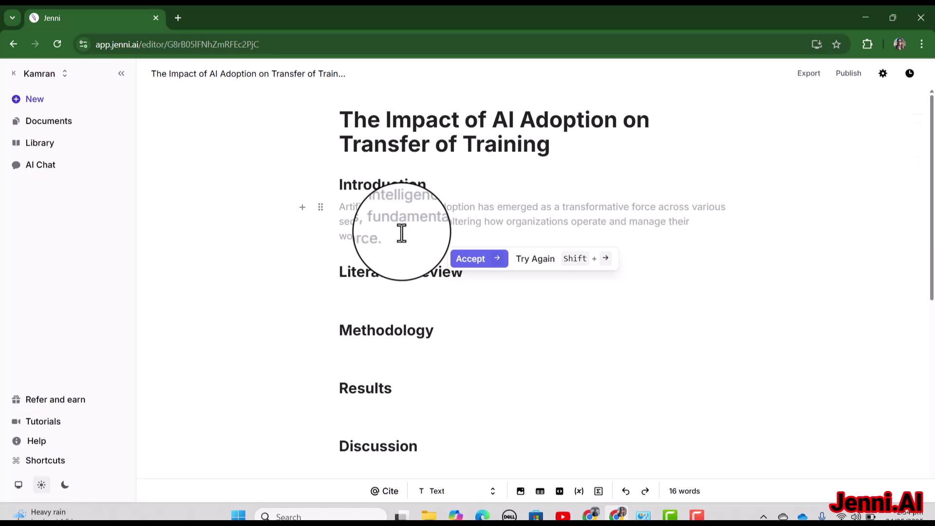
left_click(466, 258)
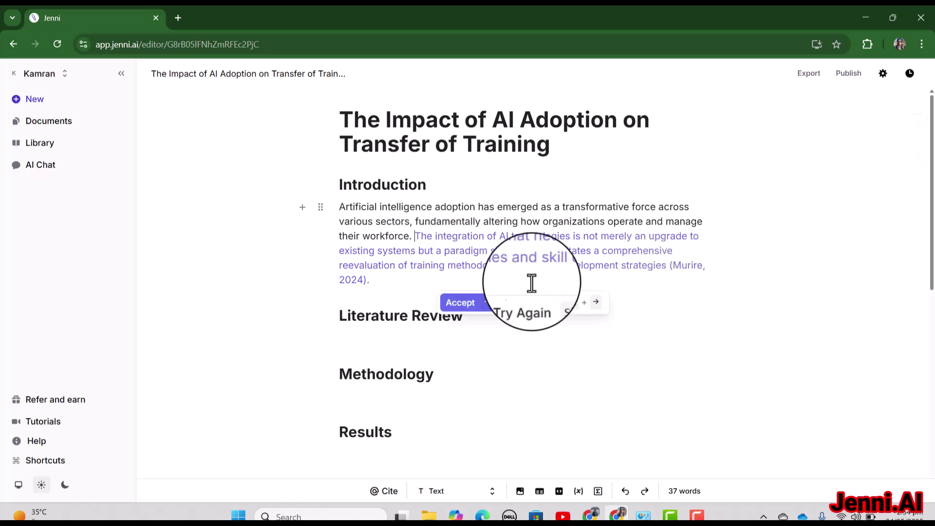
left_click(462, 306)
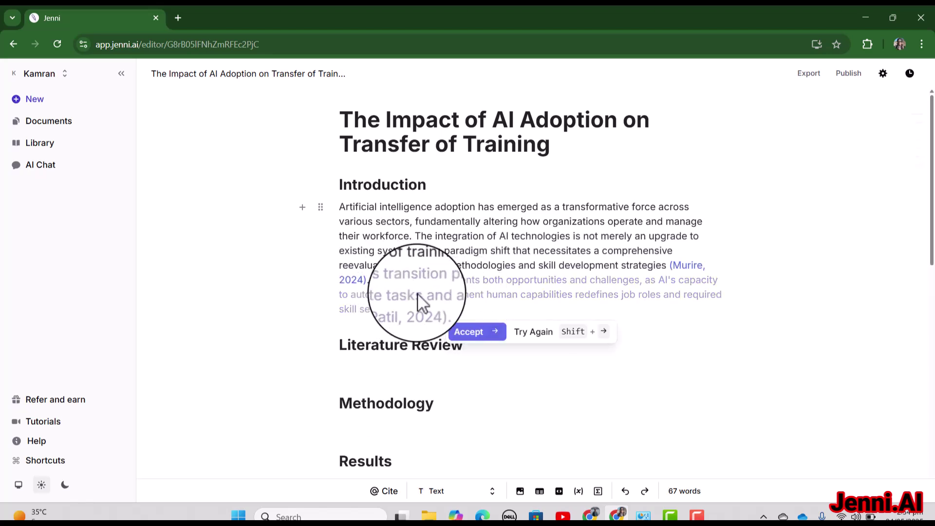
left_click(469, 334)
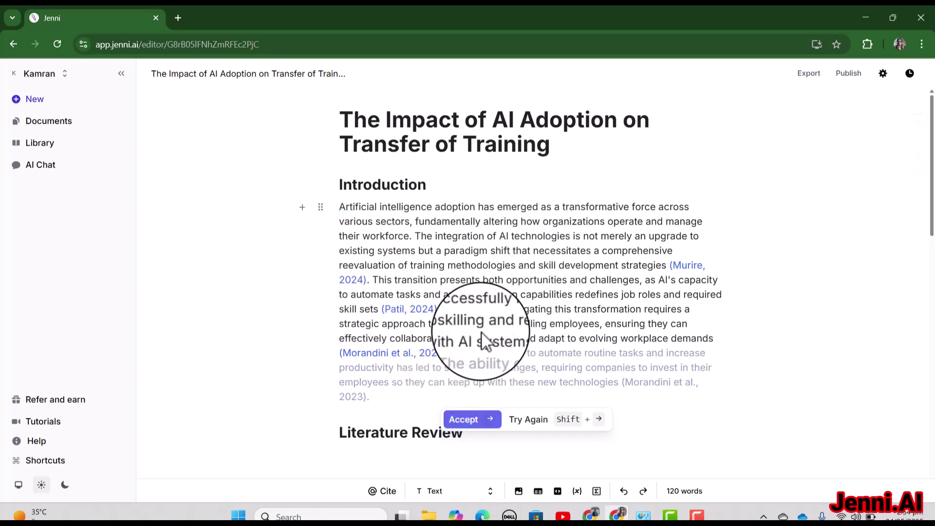
key("Escape")
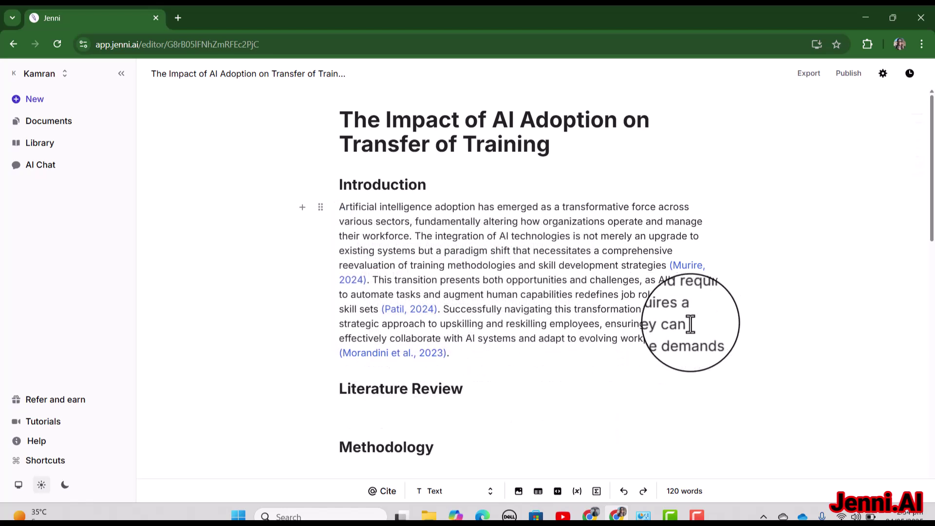
Expand the Introduction's last sentence, starting "Successfully navigating this transformation", with AI Edit's Make longer, and replace the original text
left_click_drag(718, 344, 443, 312)
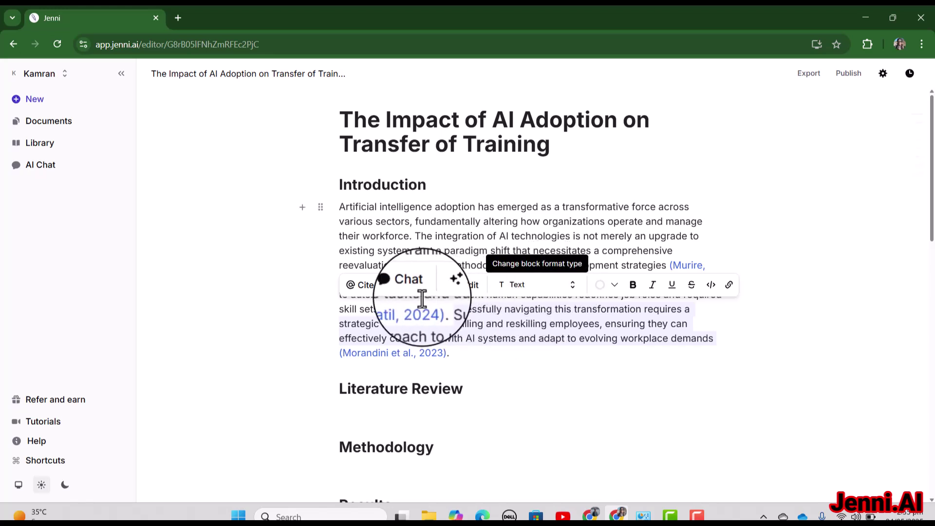
left_click(475, 290)
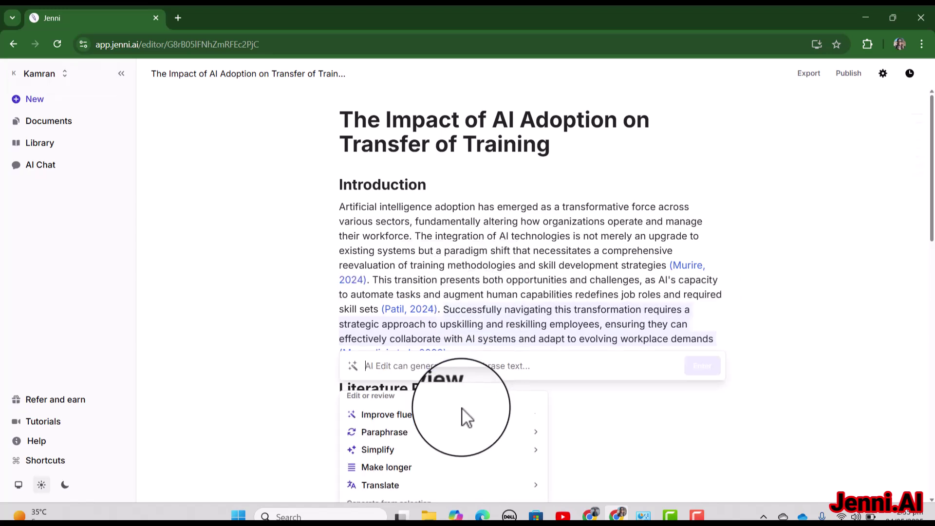
mouse_move(444, 412)
scroll(445, 413, "up", 2)
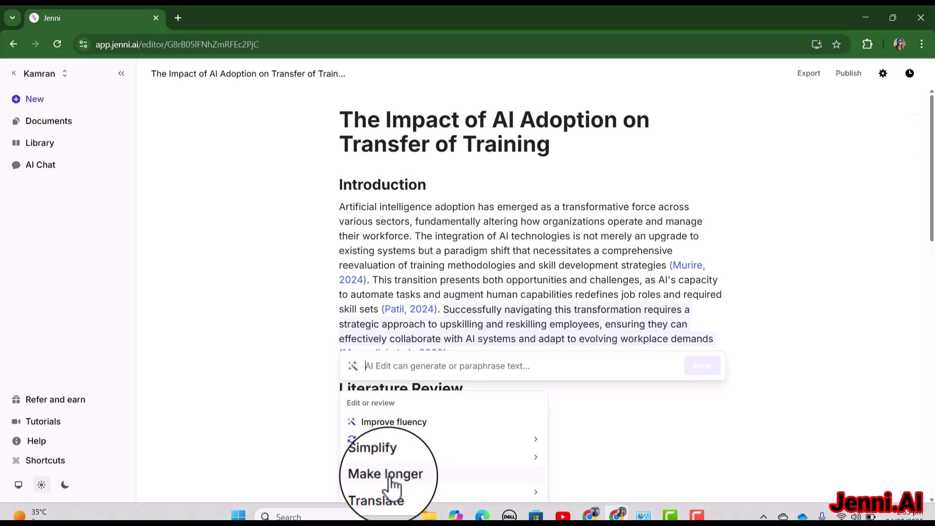
left_click(392, 482)
scroll(604, 436, "down", 3)
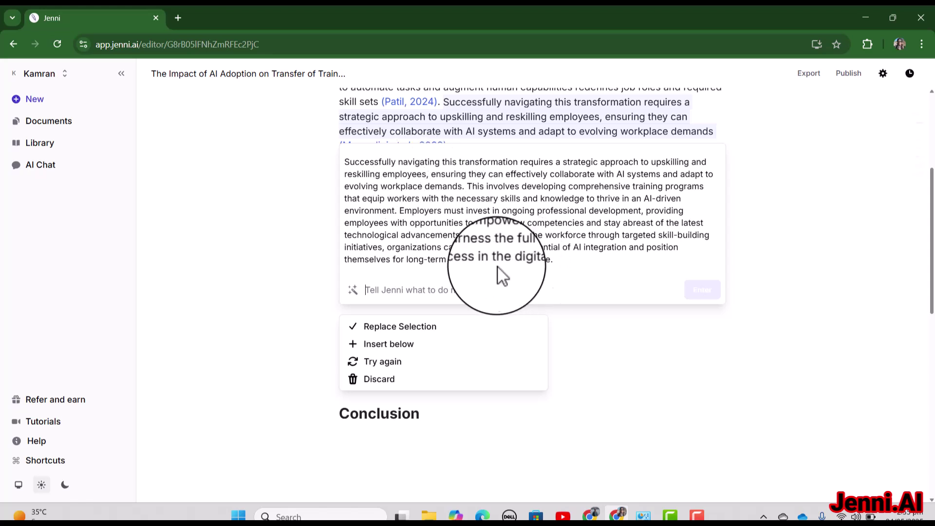
left_click(356, 336)
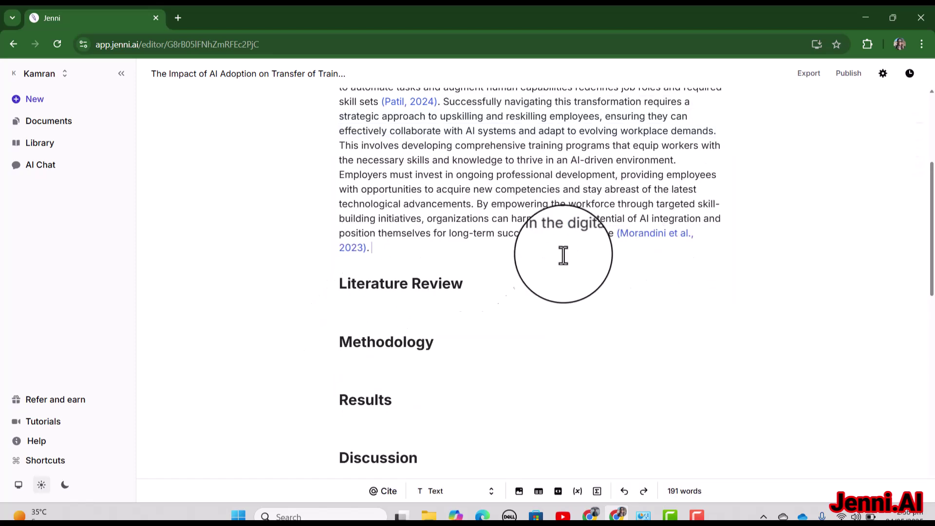
Accept the suggested heading "AI-Driven Transformation and the Imperative for Upskilling and Reskilling" after the Introduction, along with its first sentence
left_click(385, 255)
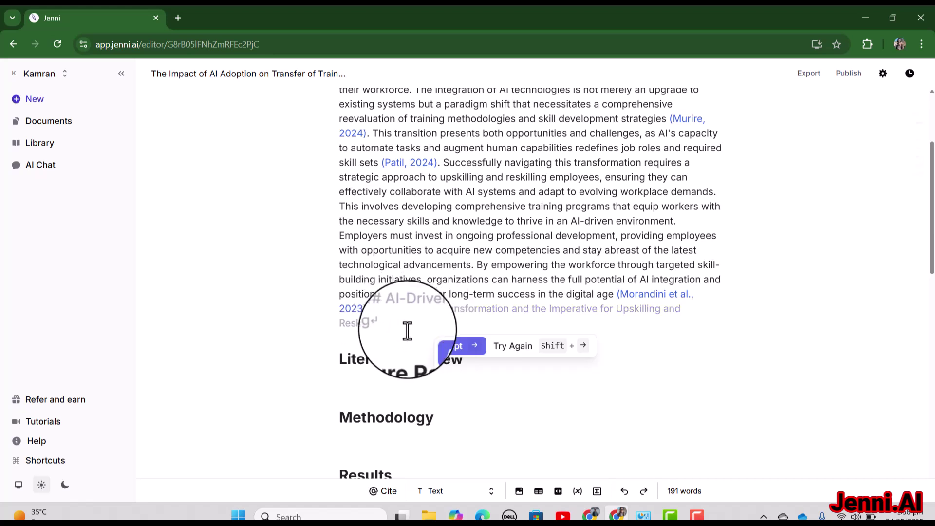
left_click(451, 349)
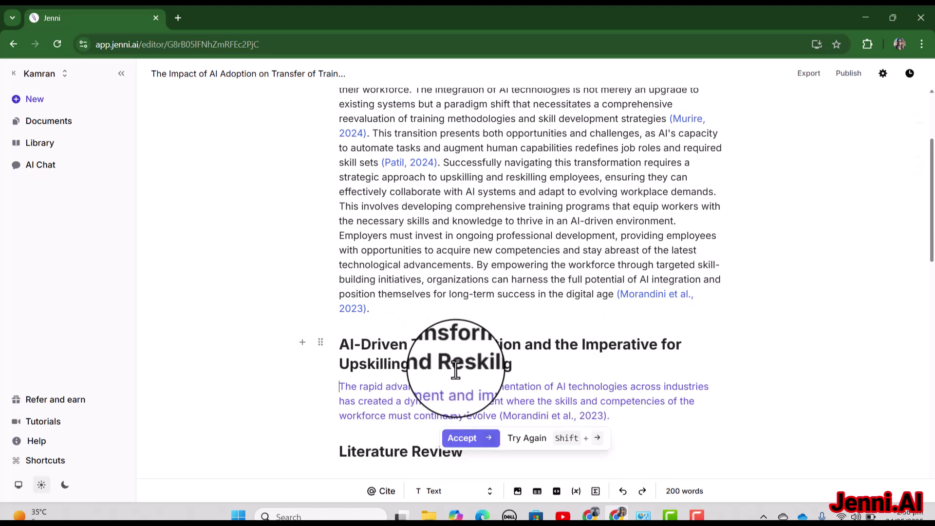
scroll(470, 381, "down", 1)
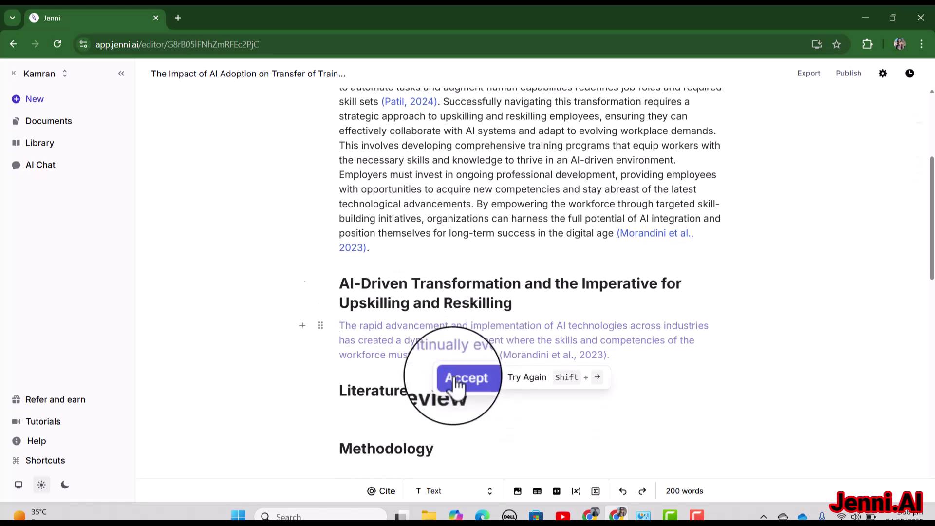
left_click(468, 380)
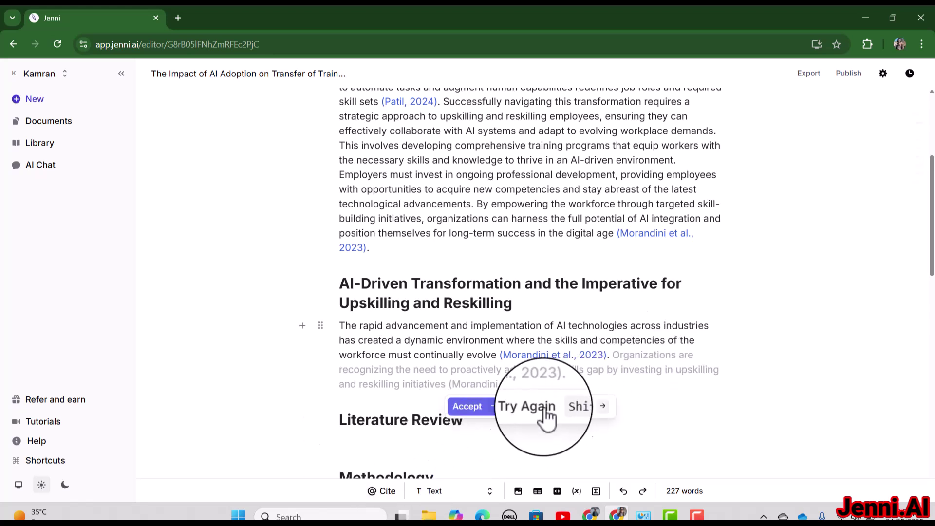
Extend the "AI-Driven Transformation and the Imperative for Upskilling and Reskilling" section by accepting the next three auto-complete sentences
left_click(476, 414)
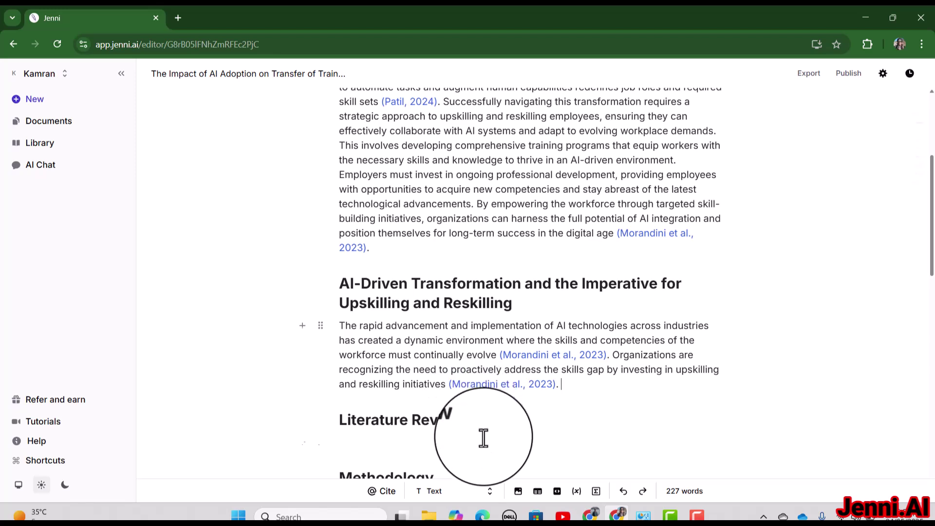
scroll(488, 431, "down", 2)
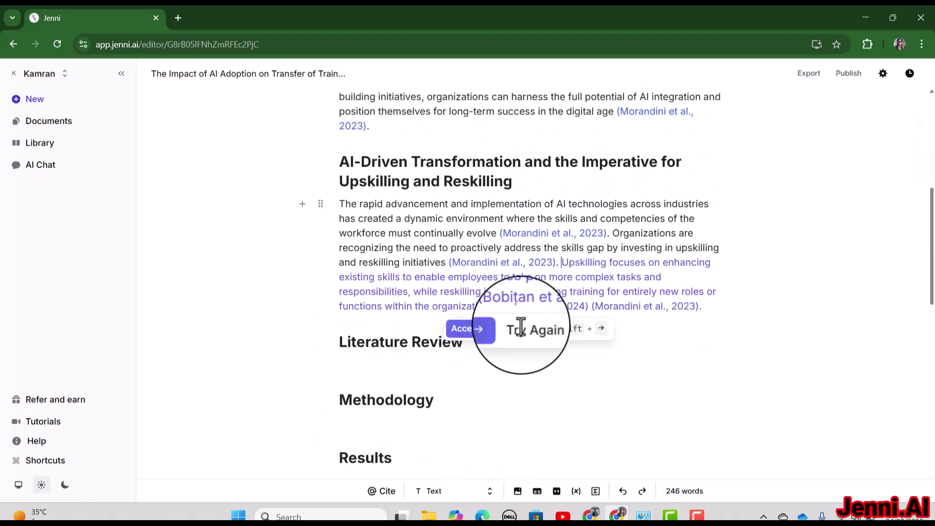
left_click(471, 331)
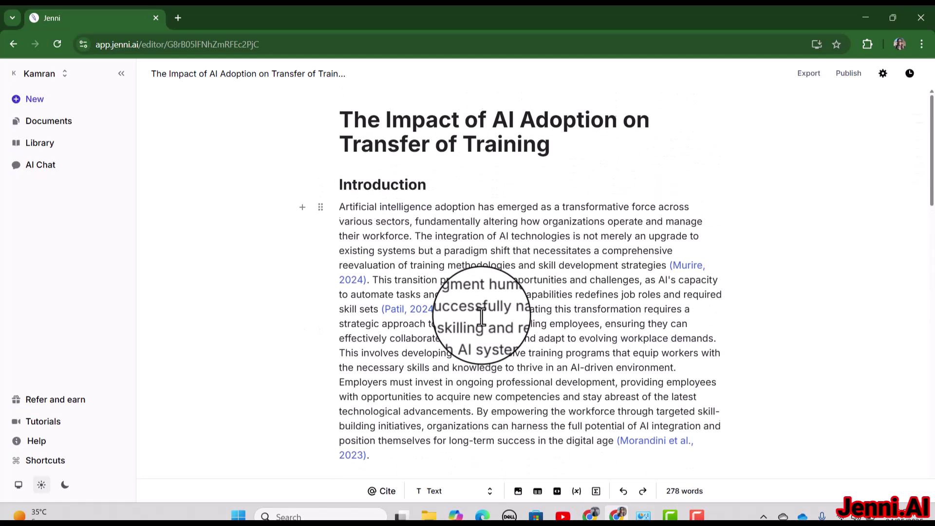
scroll(536, 302, "up", 3)
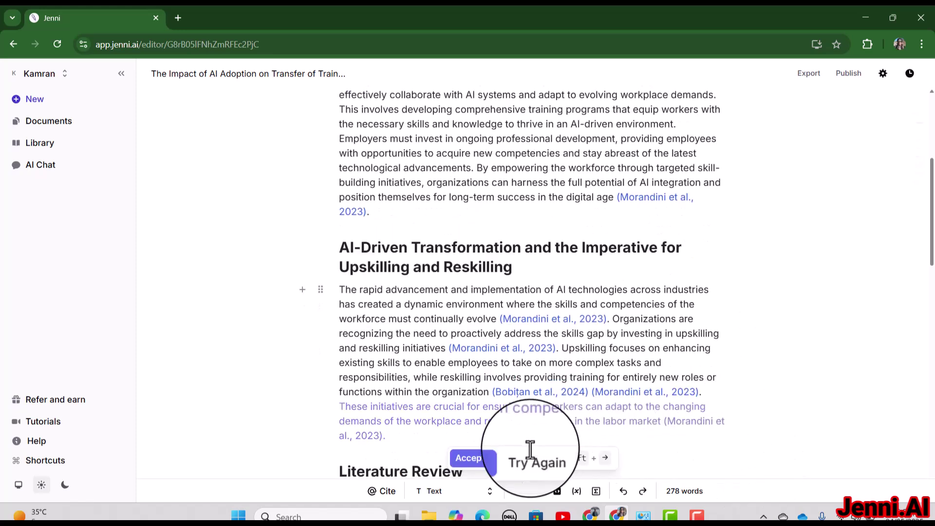
left_click(471, 458)
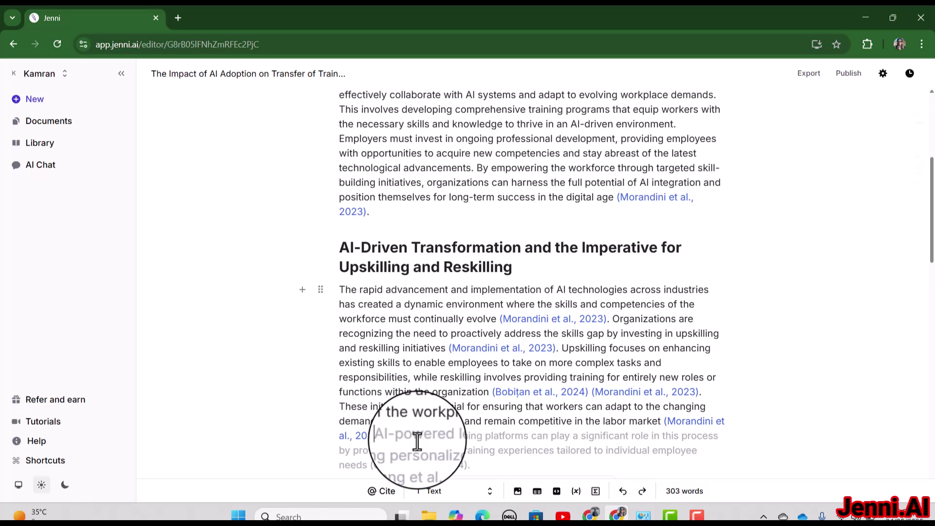
Start the Literature Review section by accepting the suggested sentences on personalized learning and AI-powered systems analyzing learning styles
scroll(429, 429, "down", 10)
scroll(453, 336, "up", 3)
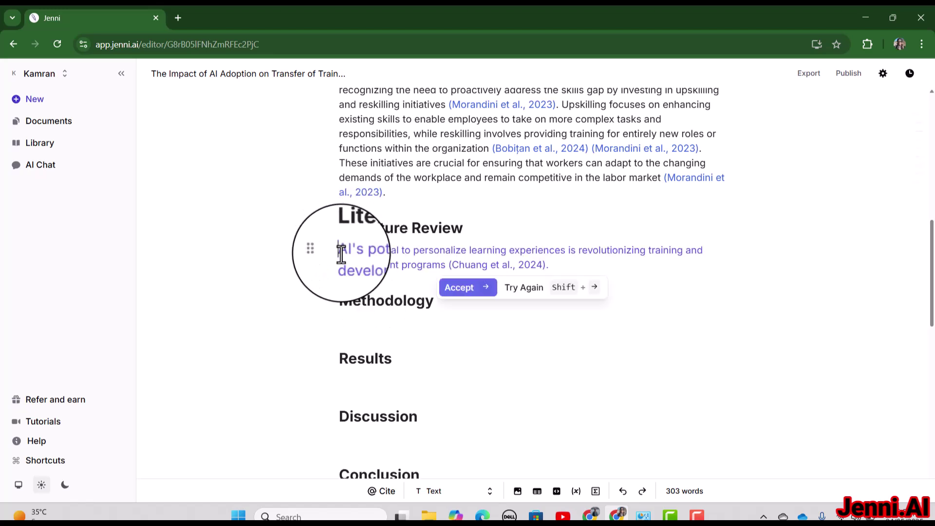
left_click(441, 292)
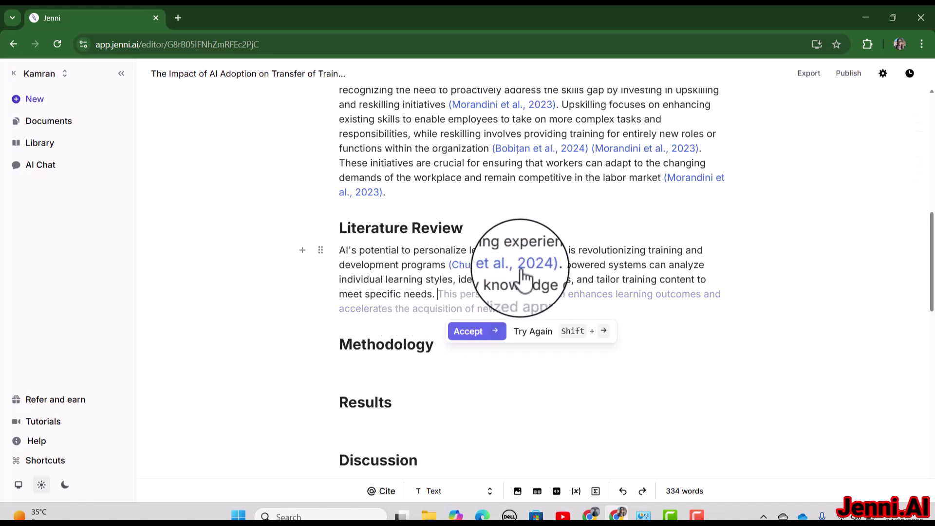
Cite the 2018 article "Artificial intelligence-based training learning from application" for the Literature Review sentence starting "AI-powered systems"
left_click(540, 280)
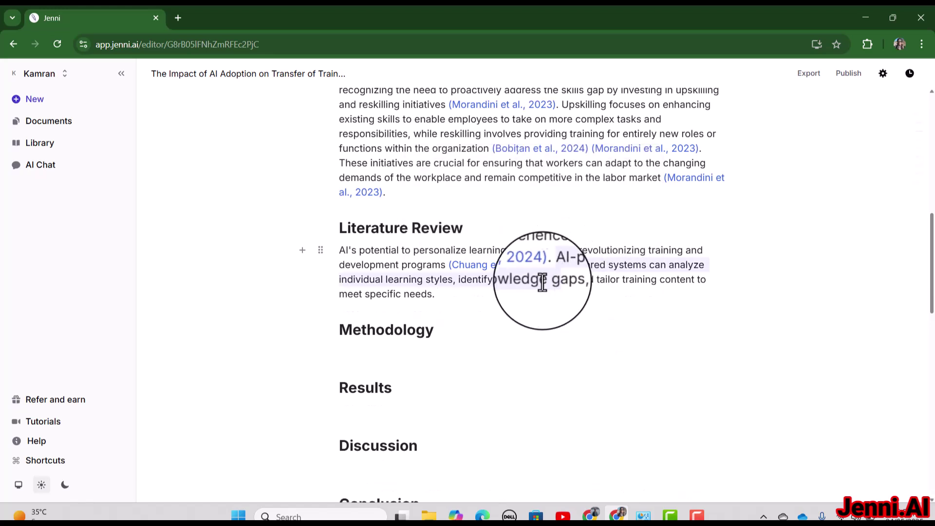
triple_click(442, 298)
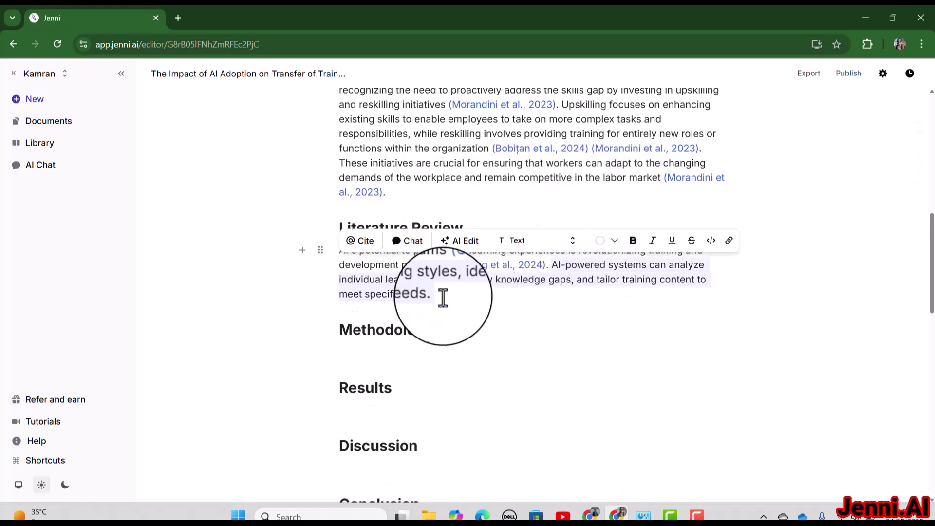
left_click(363, 242)
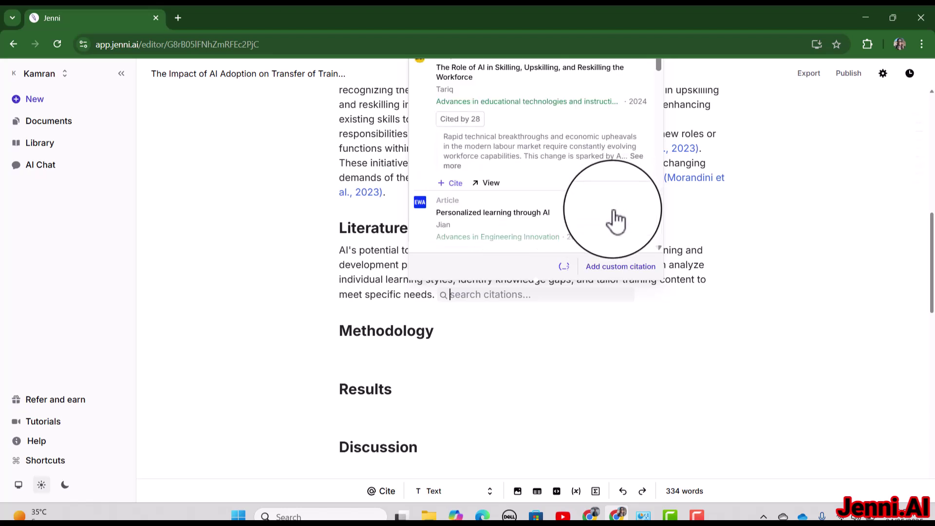
scroll(540, 209, "down", 3)
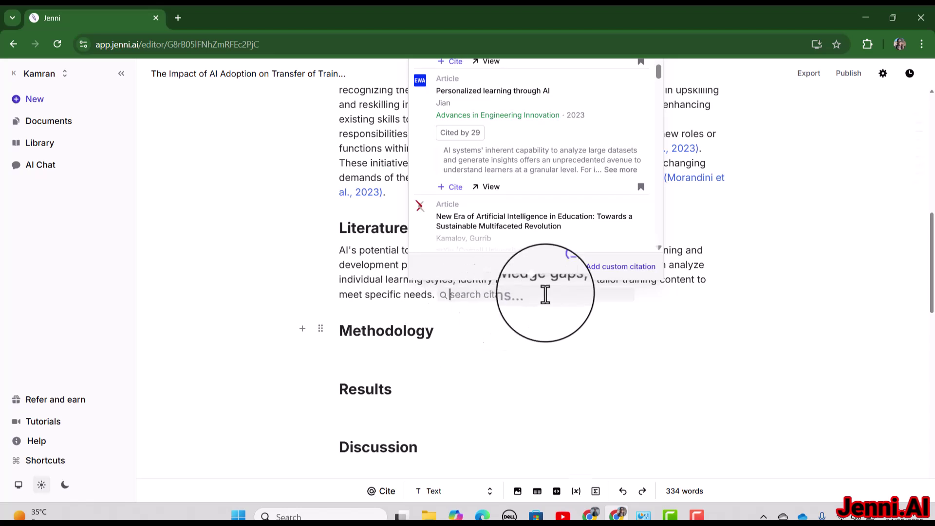
scroll(588, 127, "down", 8)
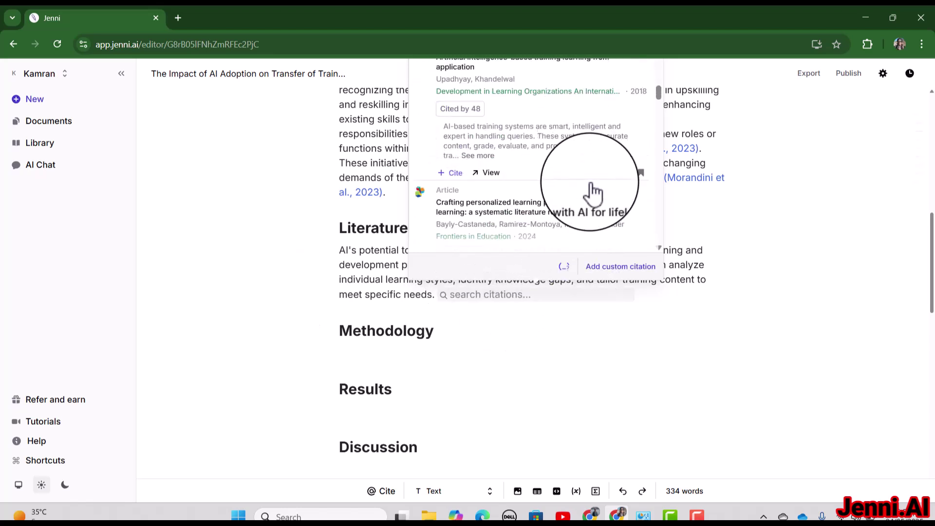
scroll(536, 200, "up", 2)
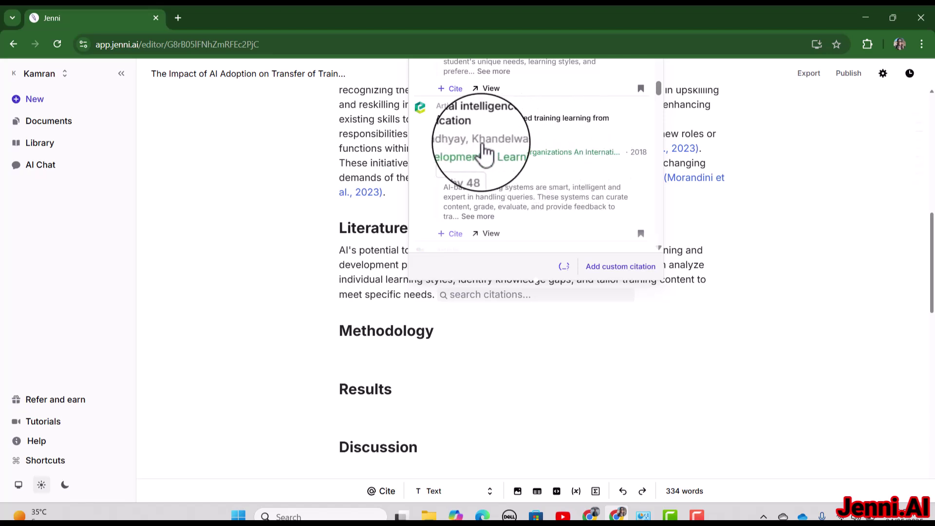
left_click(441, 238)
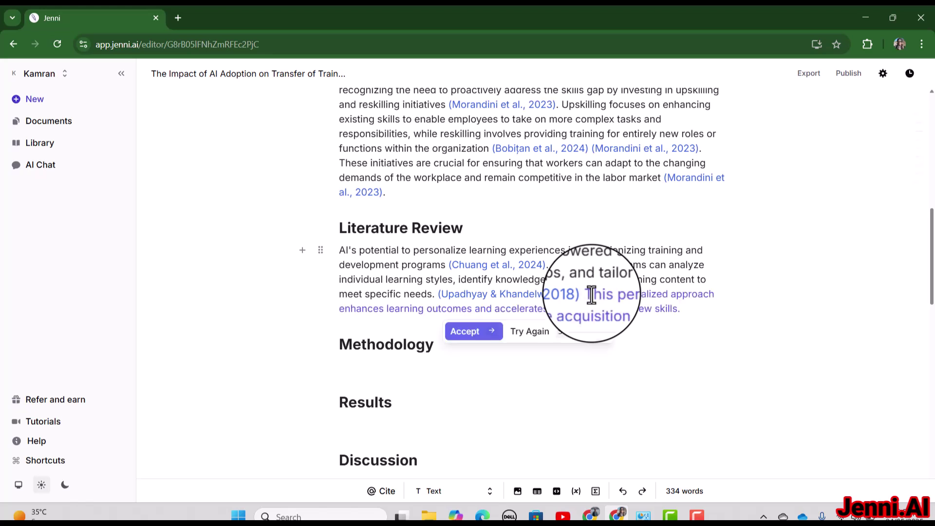
Add the suggested sentences on the adaptive approach and personalized feedback, and cite "The Role of AI in Skilling, Upskilling, and Reskilling the Workforce" for them
type(". This adaptive approach")
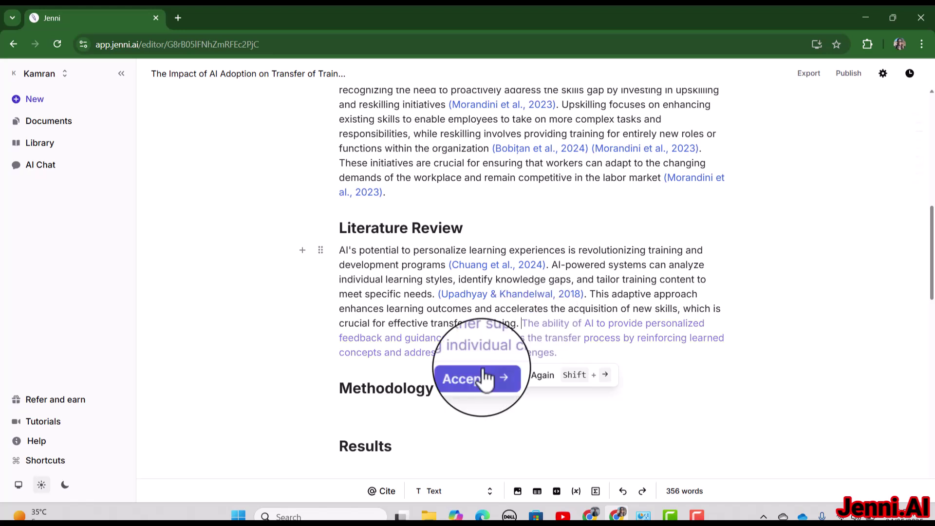
left_click(482, 379)
left_click_drag(603, 356, 592, 294)
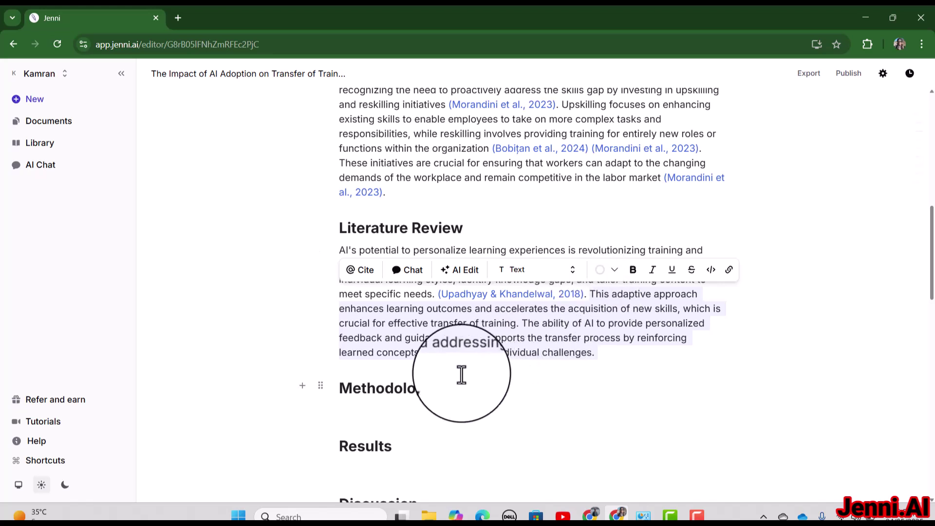
left_click(366, 278)
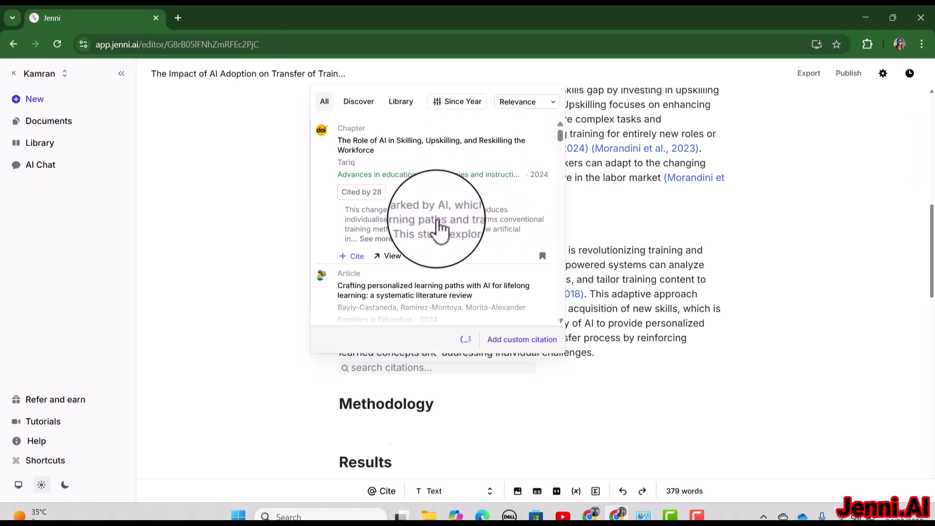
left_click(472, 222)
scroll(669, 373, "up", 5)
scroll(670, 380, "down", 5)
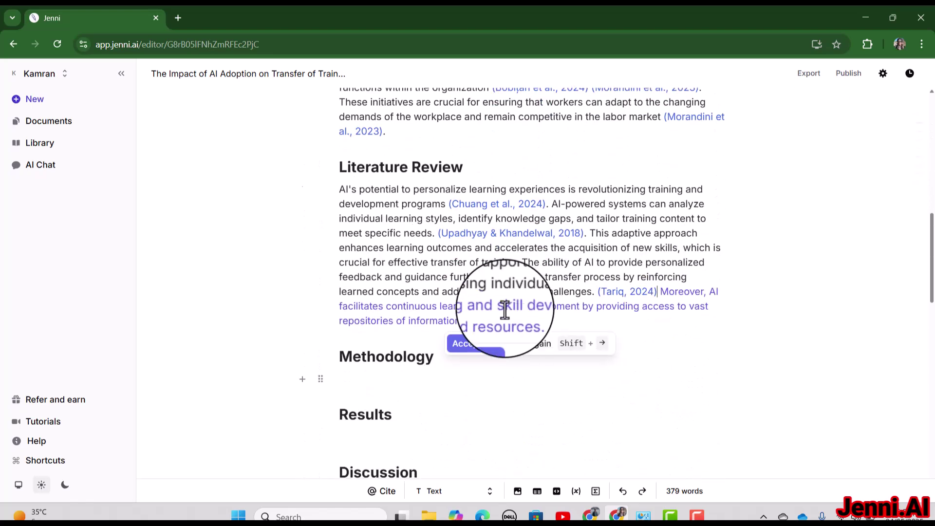
Summarize the Literature Review's last two sentences, starting at "This adaptive approach", with AI Edit and replace the selected text
left_click_drag(658, 409, 591, 317)
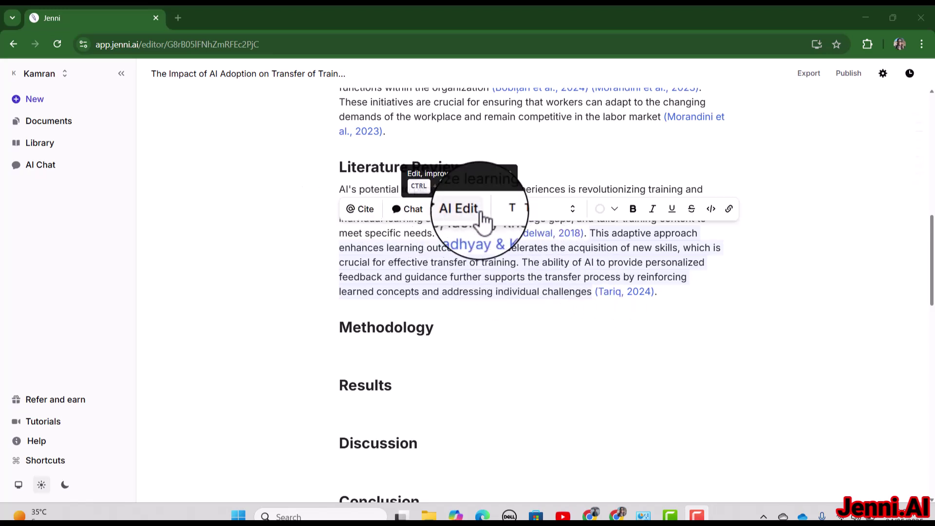
left_click(465, 213)
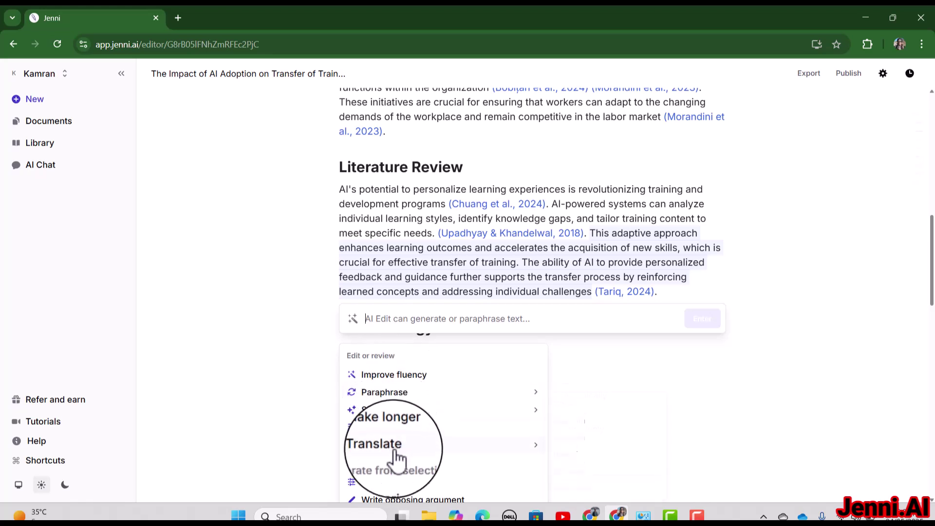
mouse_move(392, 418)
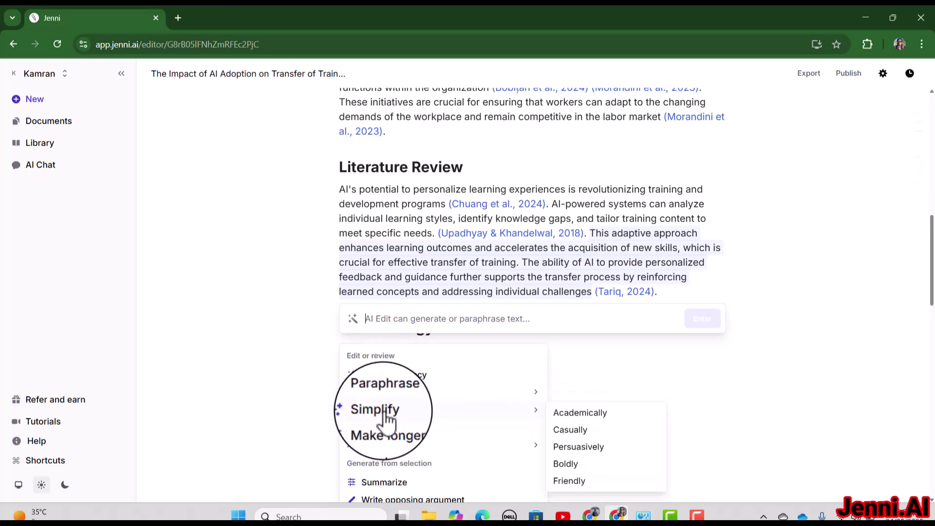
left_click(385, 485)
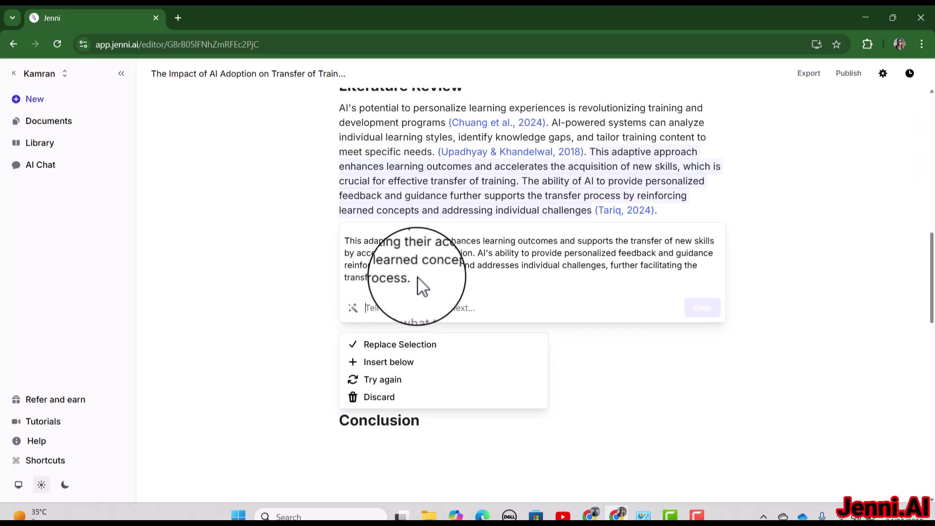
left_click(358, 352)
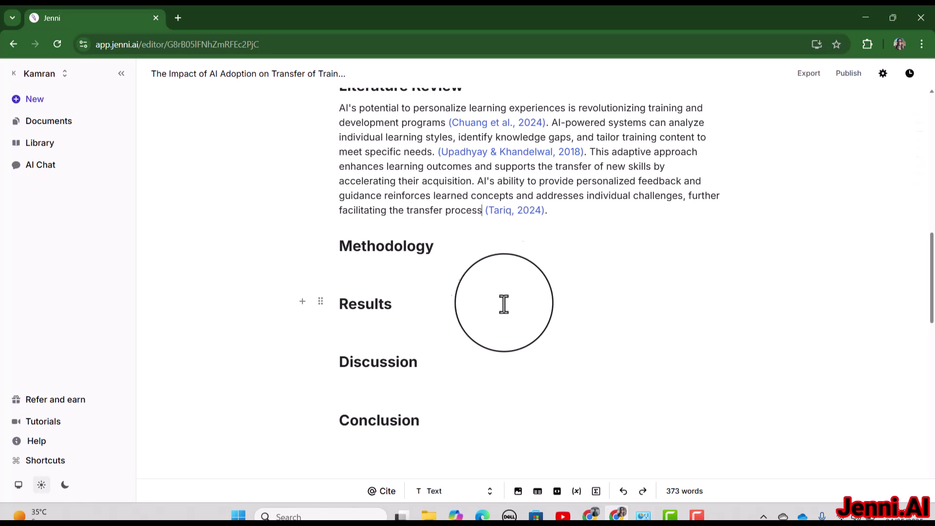
Export the paper as a Word (.docx) file and open the downloaded document in Word
scroll(559, 253, "up", 2)
scroll(558, 267, "up", 4)
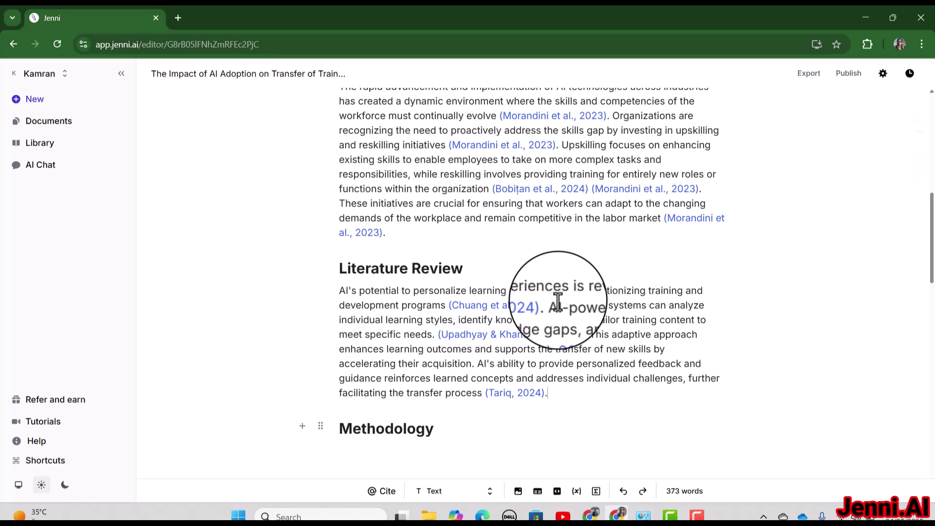
scroll(604, 361, "down", 4)
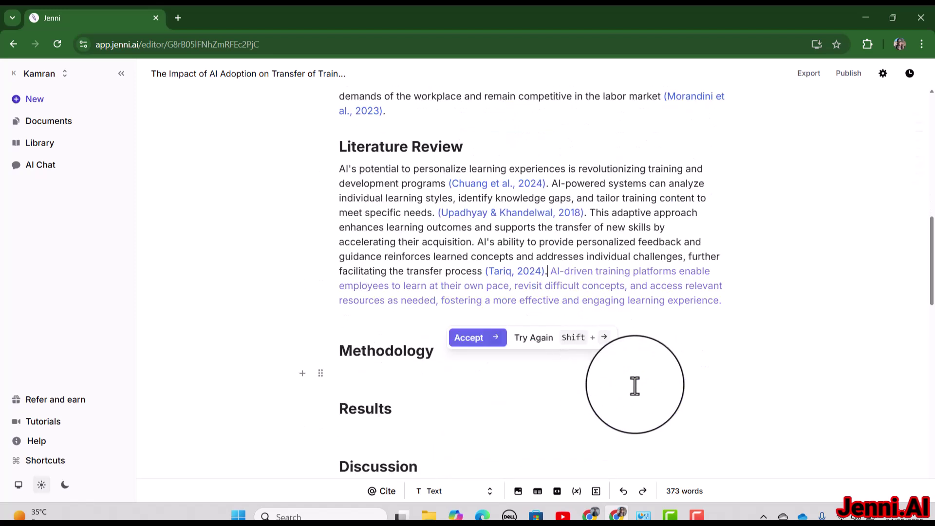
scroll(635, 386, "up", 15)
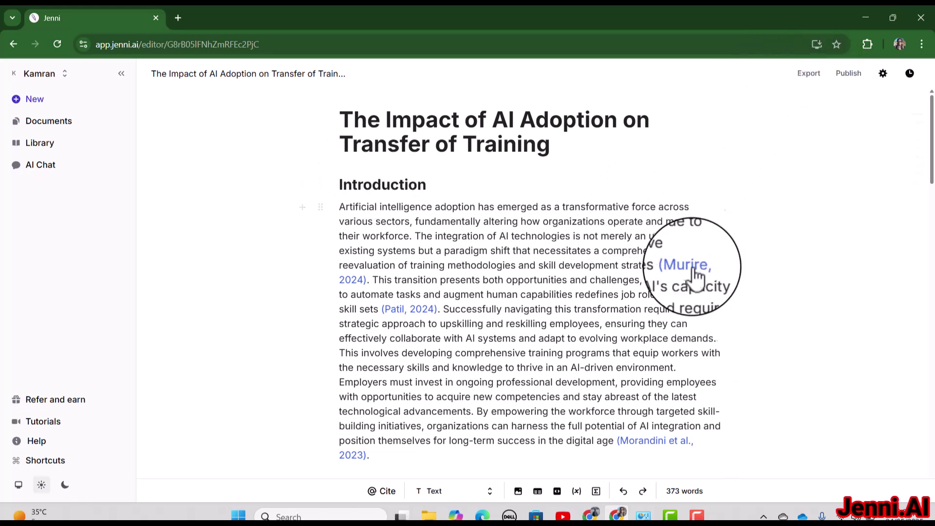
left_click(810, 76)
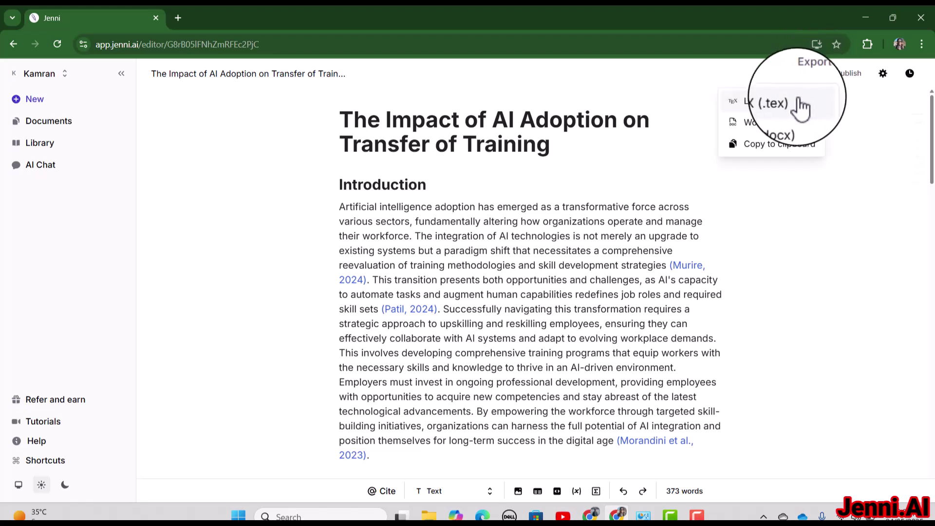
left_click(759, 132)
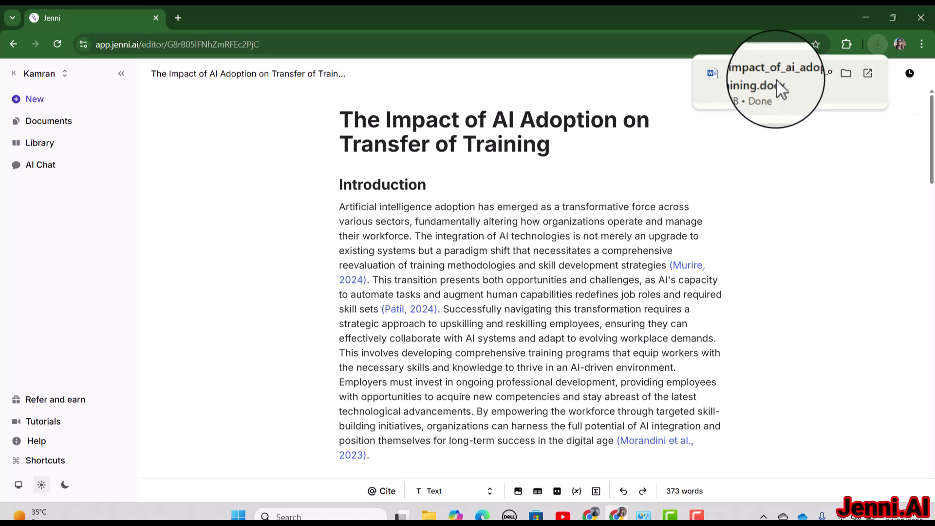
left_click(760, 81)
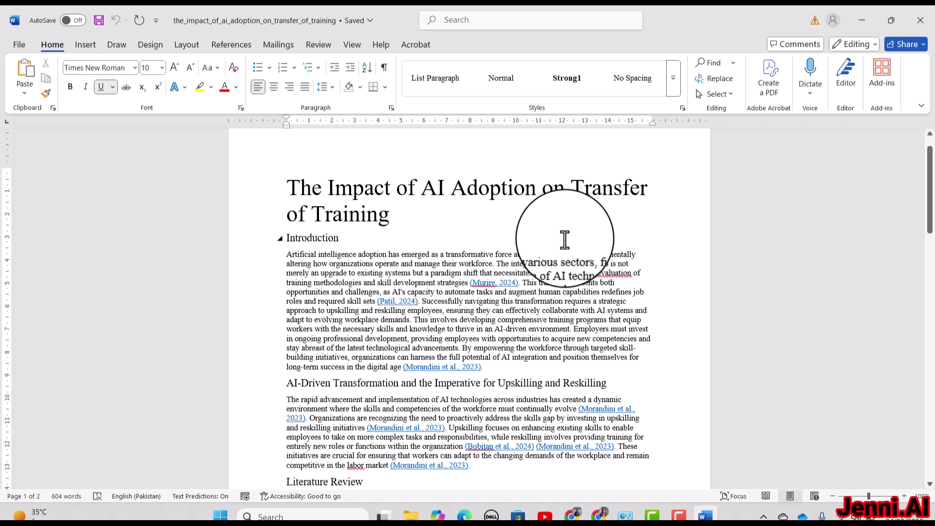
Review the exported document's body text and References list, and follow the link of the Introduction's first in-text citation
scroll(512, 210, "down", 3)
scroll(458, 215, "up", 2)
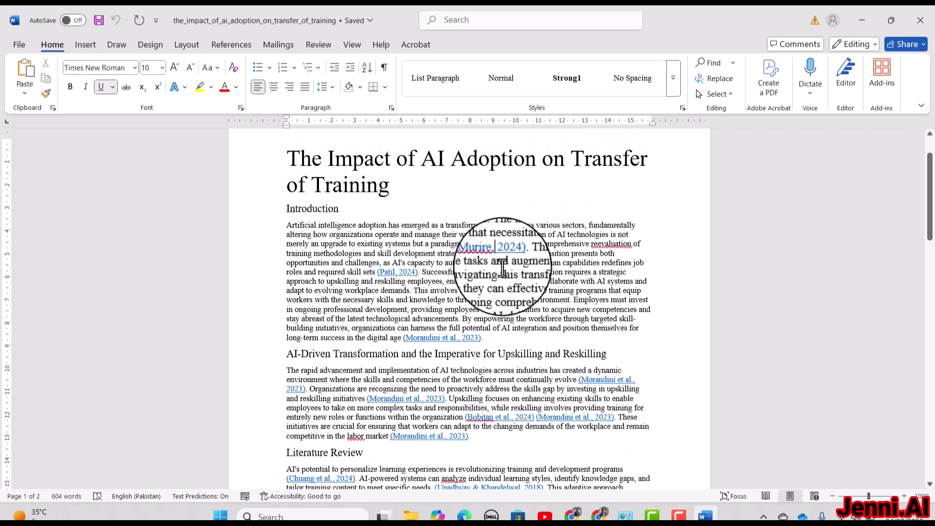
scroll(509, 215, "down", 5)
scroll(596, 359, "down", 8)
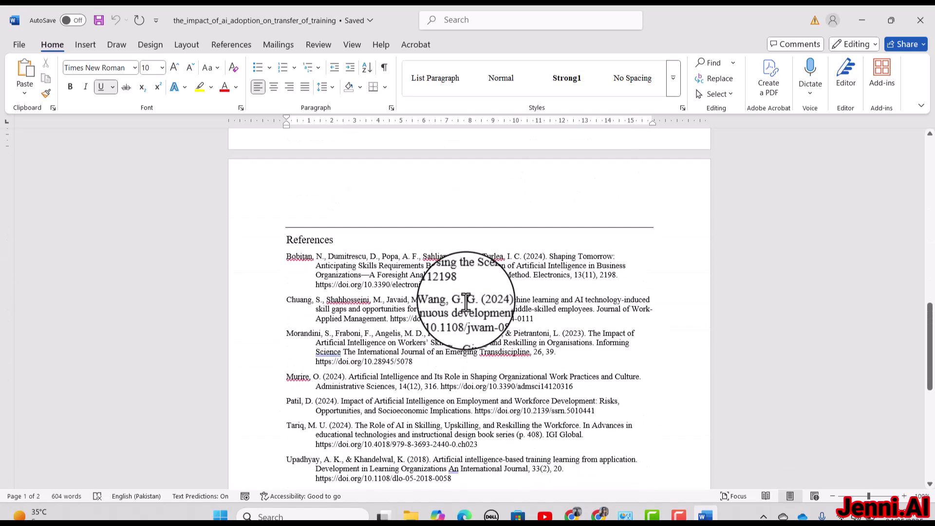
scroll(482, 293, "up", 10)
scroll(485, 291, "up", 2)
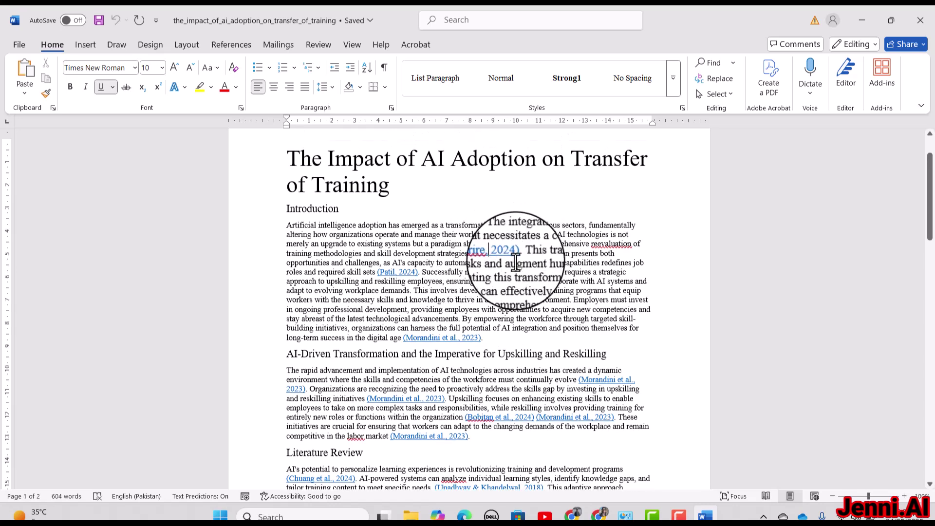
left_click(494, 246, "ctrl")
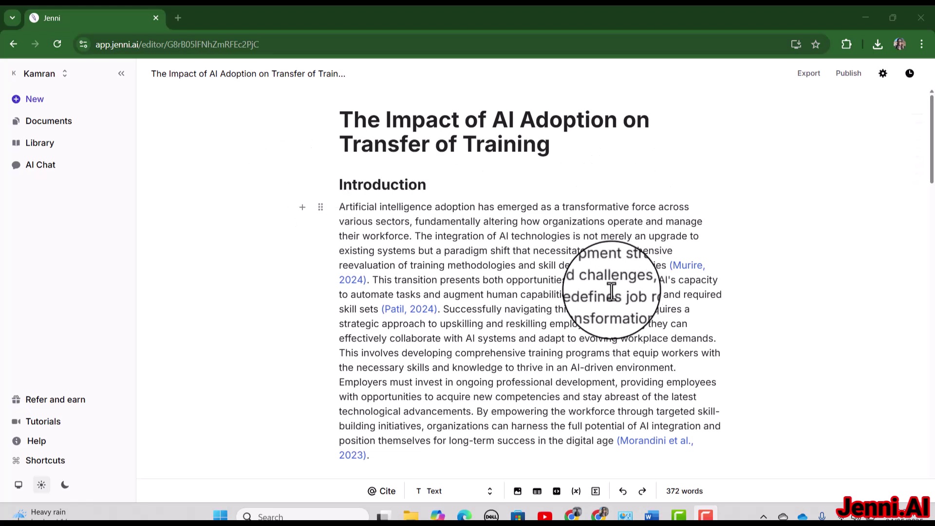
Switch back to Jenni, show the details of the Introduction's first citation, and open its source article for viewing
left_click(684, 268)
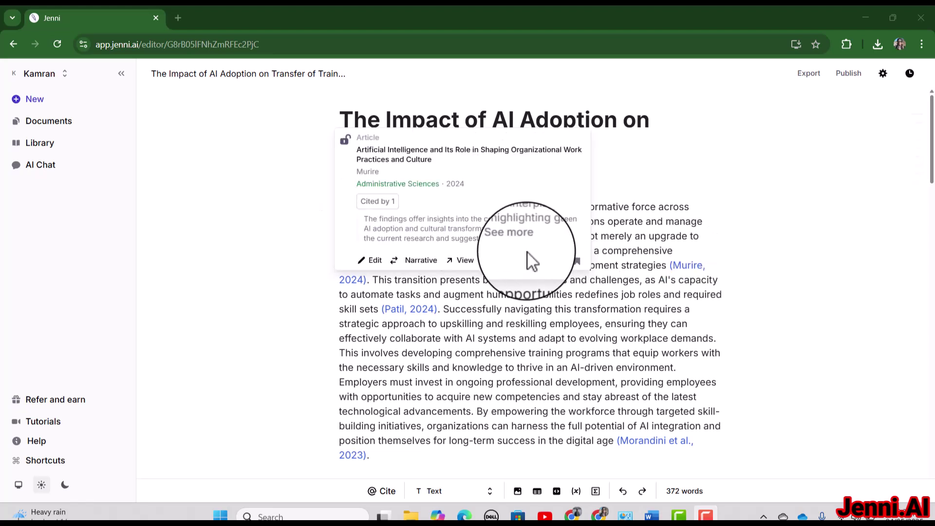
left_click(466, 263)
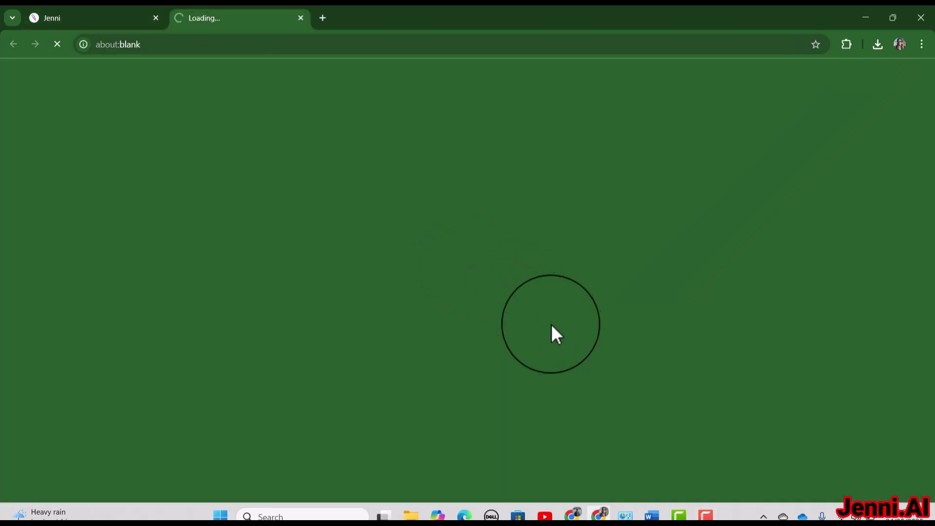
scroll(561, 161, "down", 2)
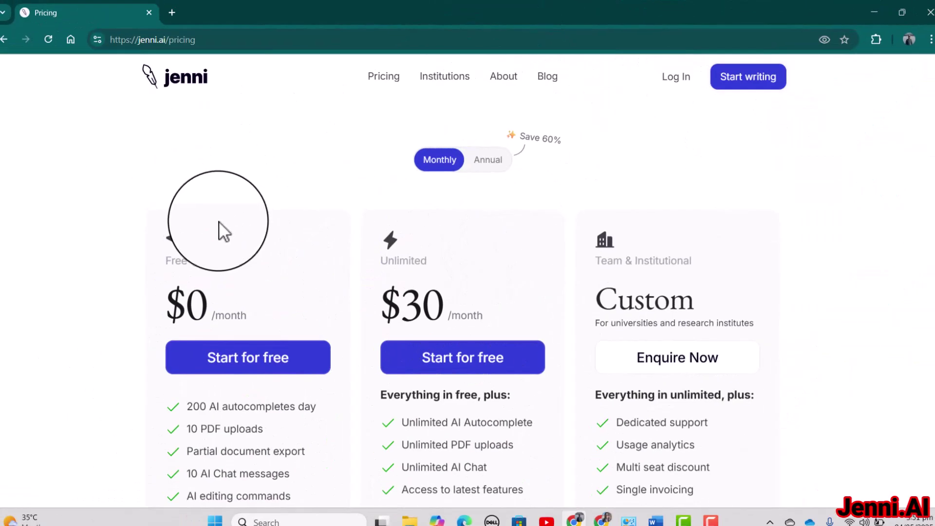
Examine the Free, Unlimited and Team & Institutional plans on Jenni's pricing page, and show the Annual prices
scroll(223, 233, "down", 1)
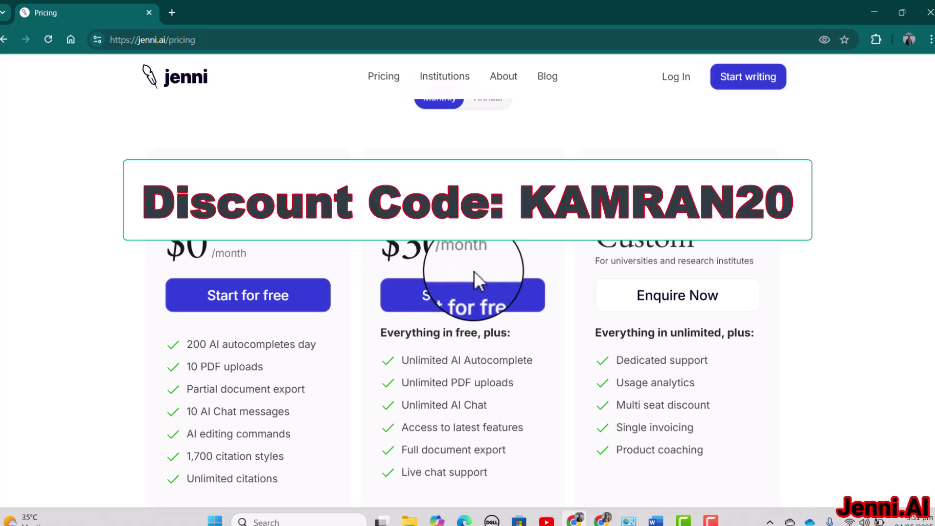
scroll(476, 354, "up", 1)
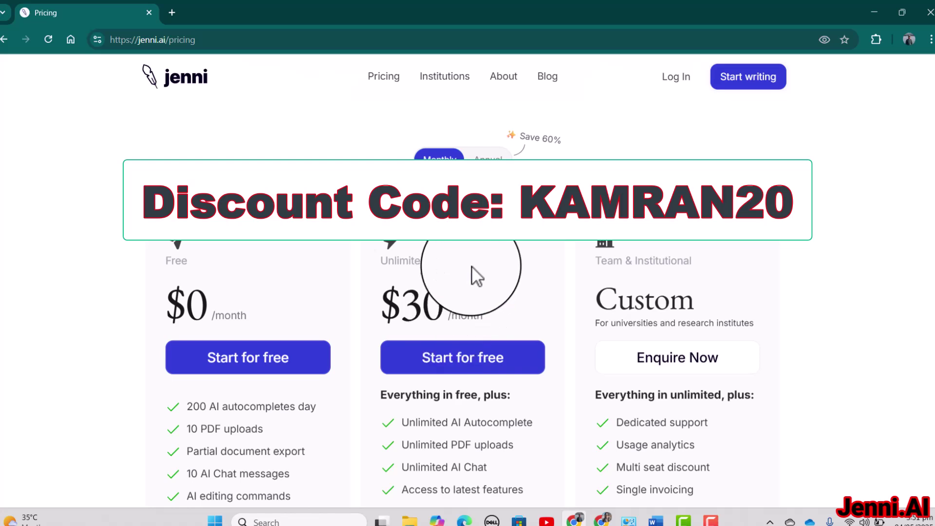
left_click(485, 158)
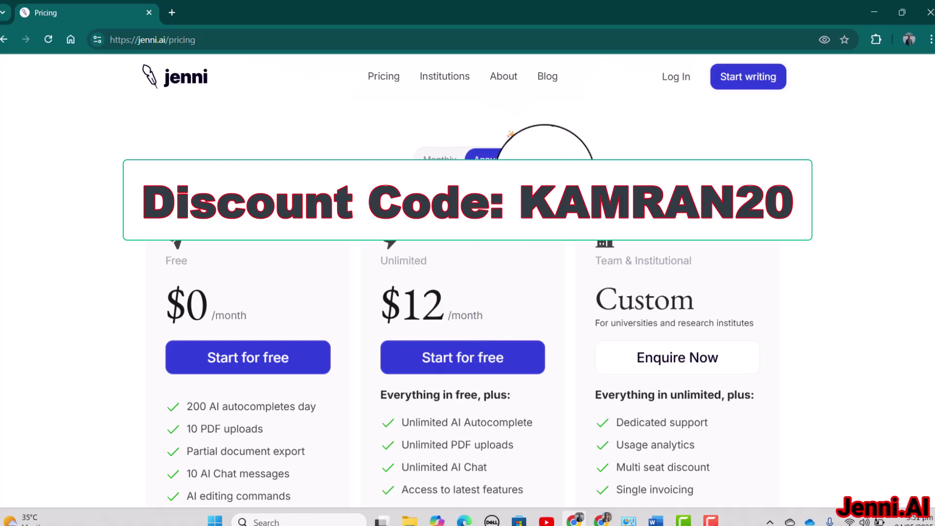